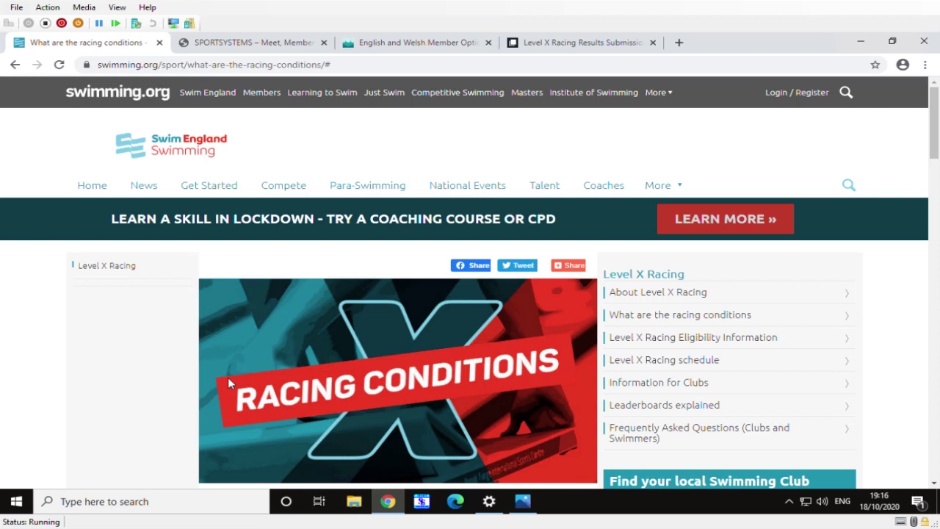
- Read through the Level X racing conditions, from the return-to-training guidance to the permitted events and results submission rules
key(ctrl+f)
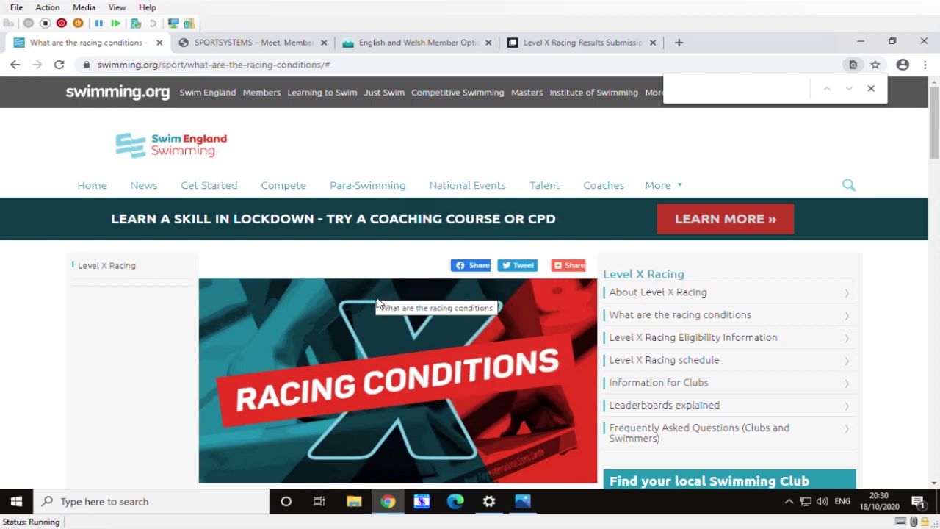
scroll(377, 302, down, 2)
scroll(376, 316, down, 2)
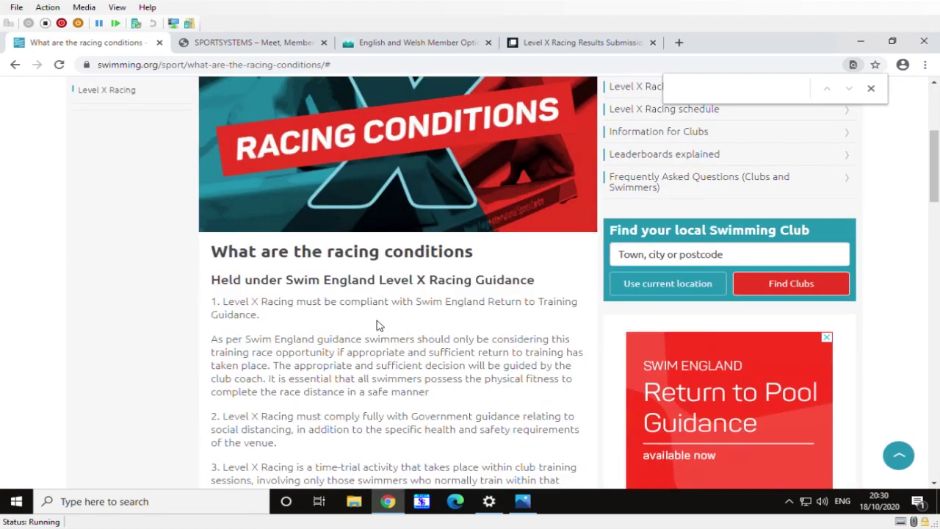
scroll(377, 325, down, 3)
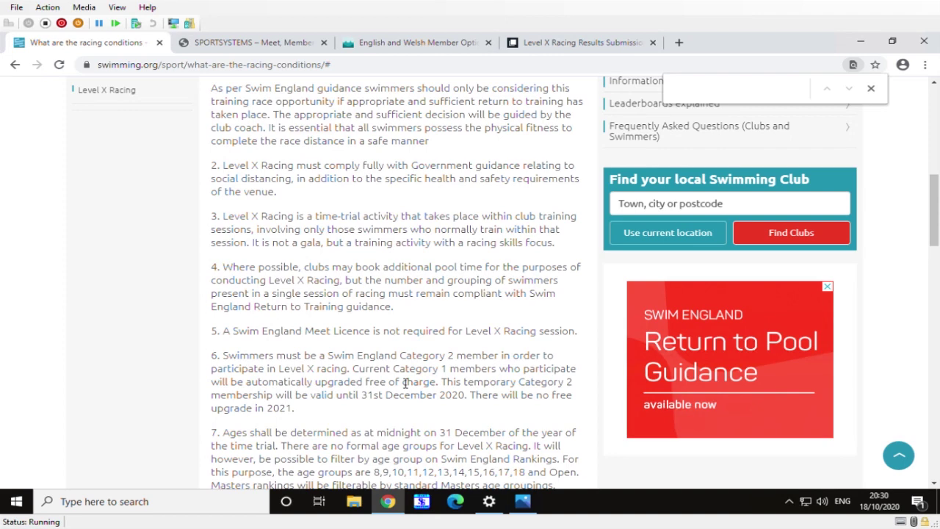
scroll(379, 377, down, 1)
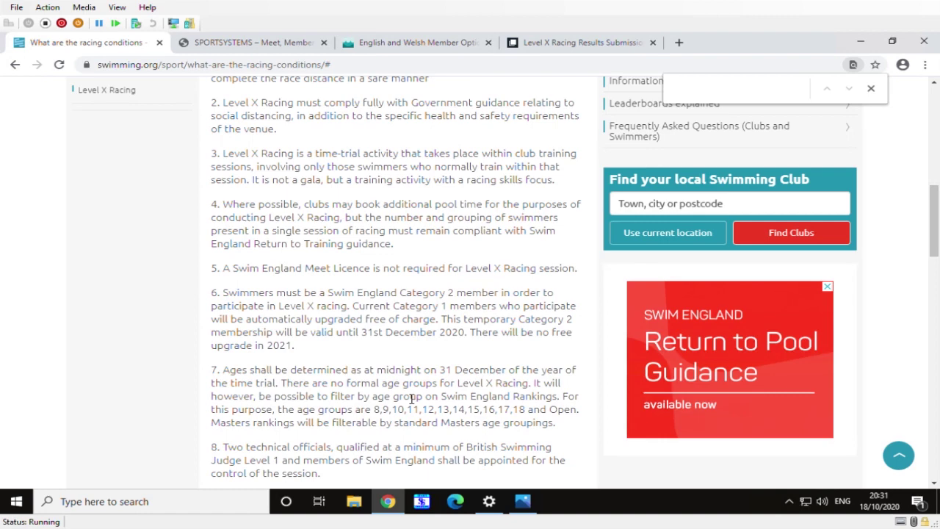
scroll(327, 384, down, 2)
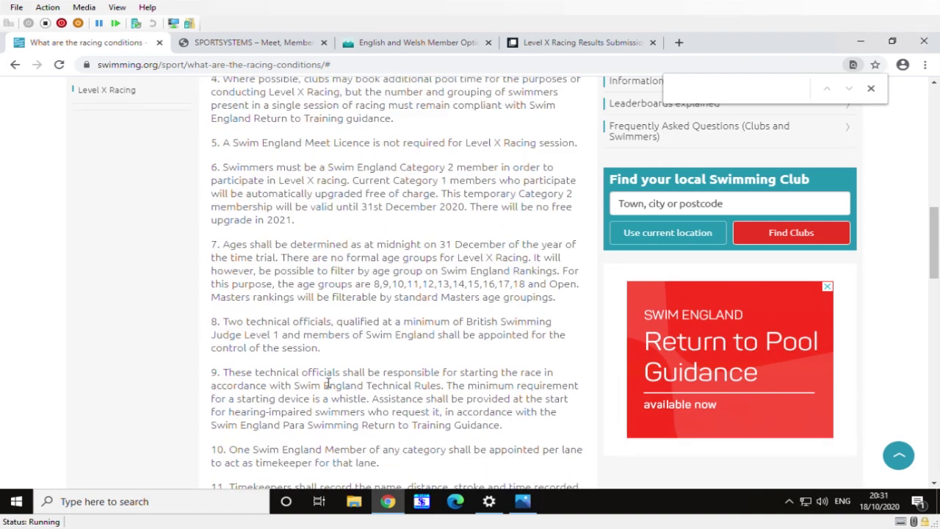
scroll(327, 384, down, 1)
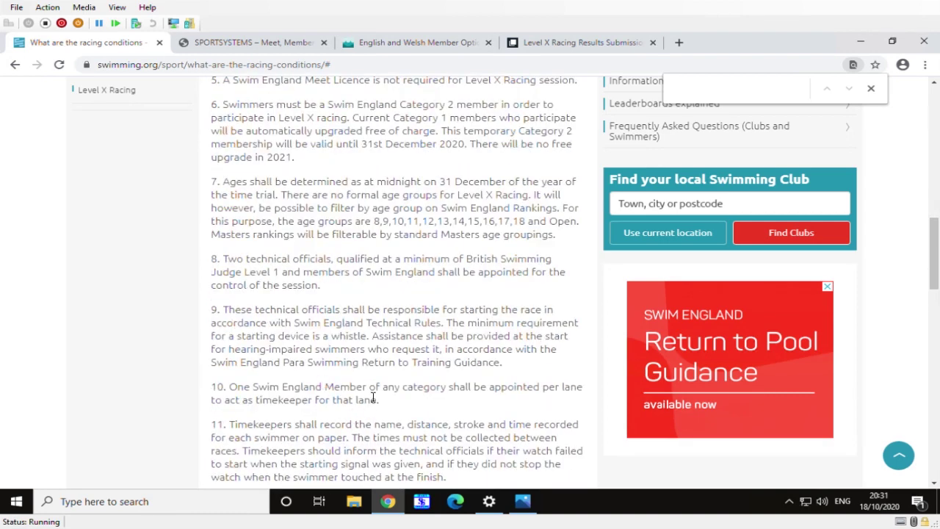
scroll(358, 376, down, 1)
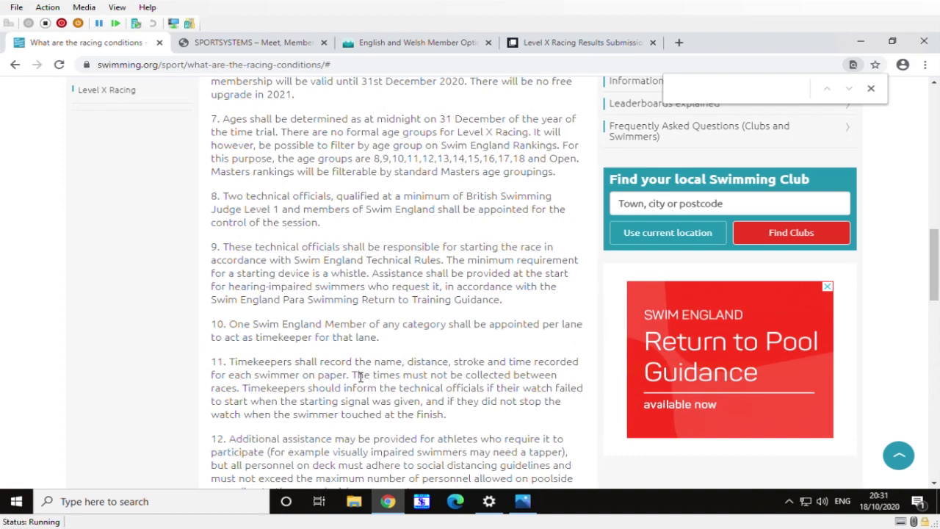
scroll(360, 376, down, 2)
scroll(360, 377, down, 4)
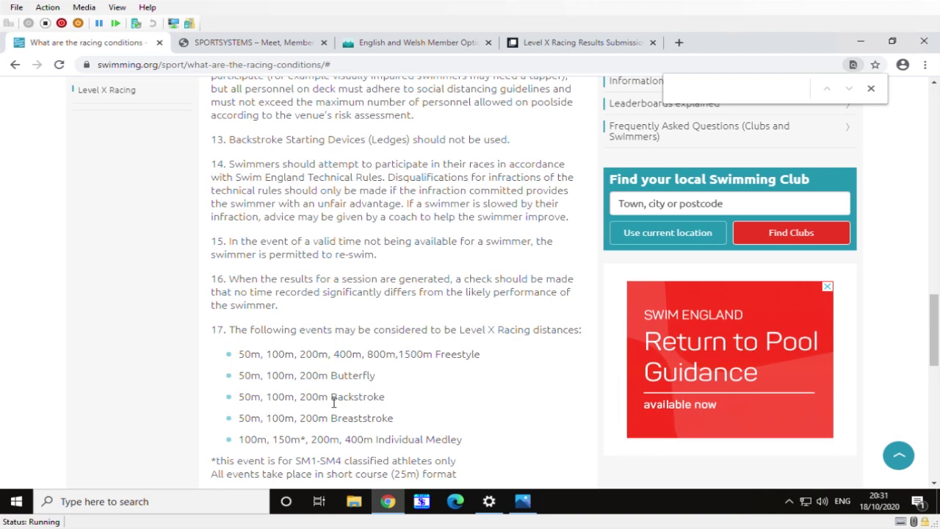
scroll(335, 402, down, 1)
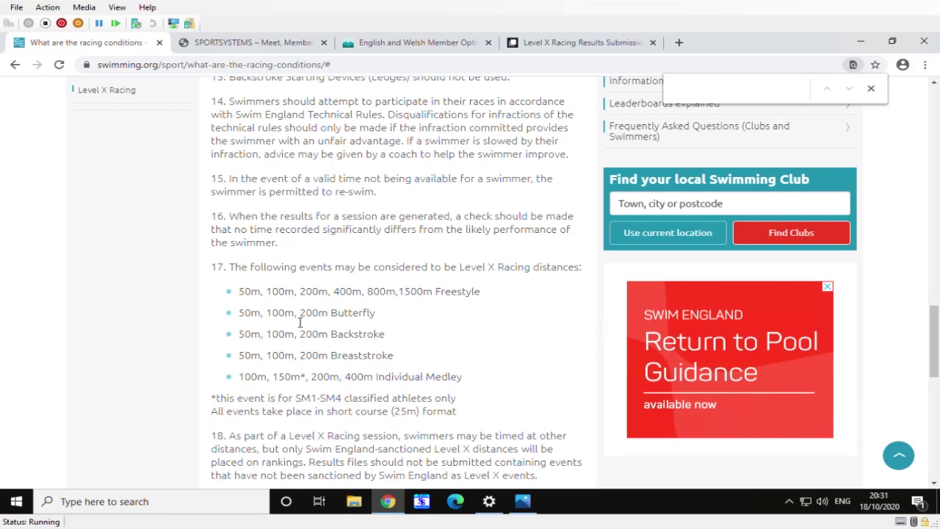
scroll(299, 322, down, 2)
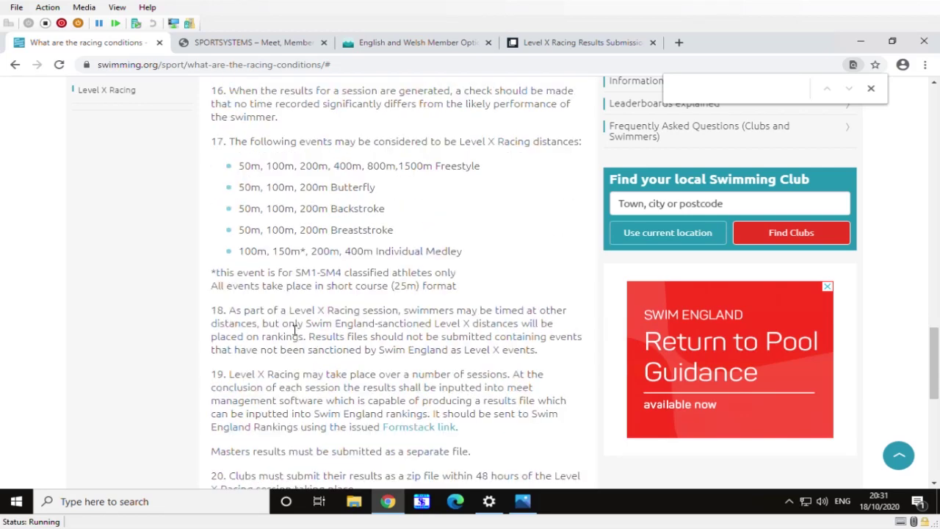
scroll(298, 325, down, 1)
scroll(423, 294, down, 1)
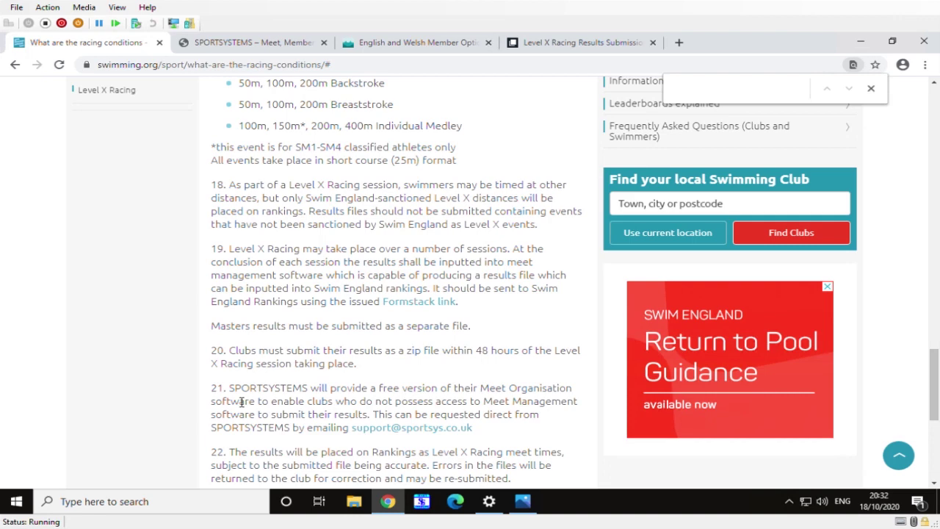
click(861, 41)
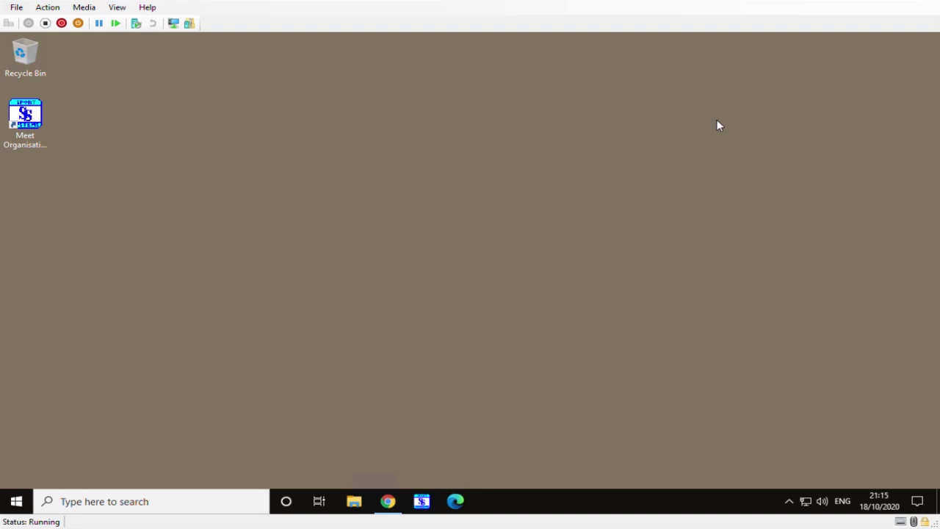
- Open the Meet Organisation download page on the SPORTSYSTEMS website and review its download, licensing and support information
click(37, 124)
click(385, 501)
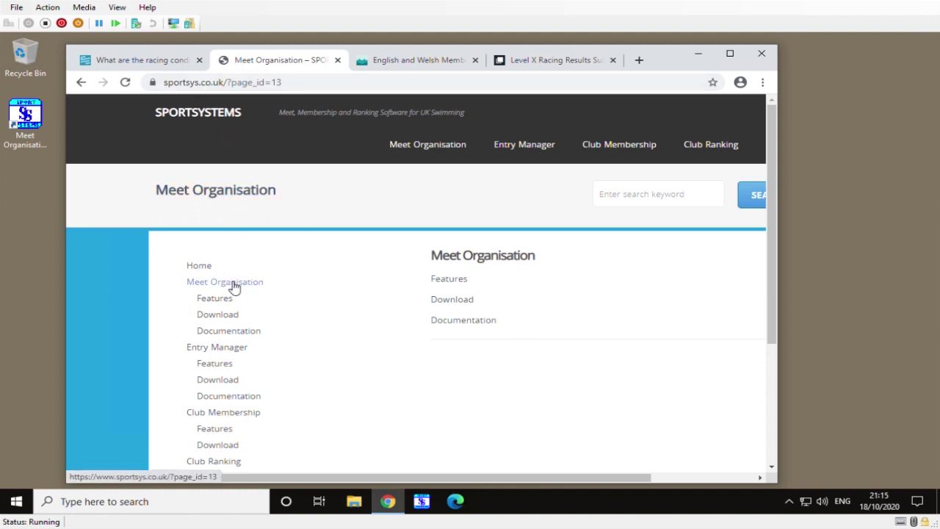
click(217, 314)
scroll(457, 321, down, 2)
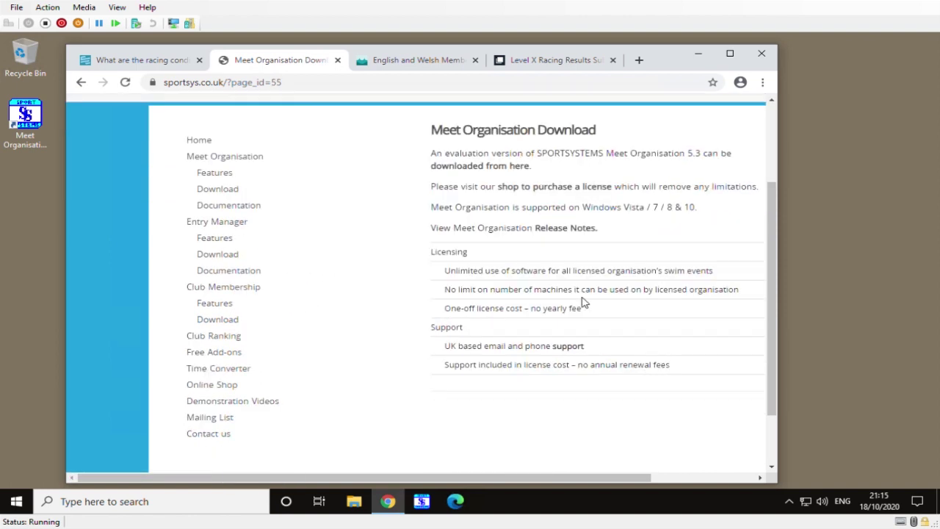
scroll(583, 301, up, 1)
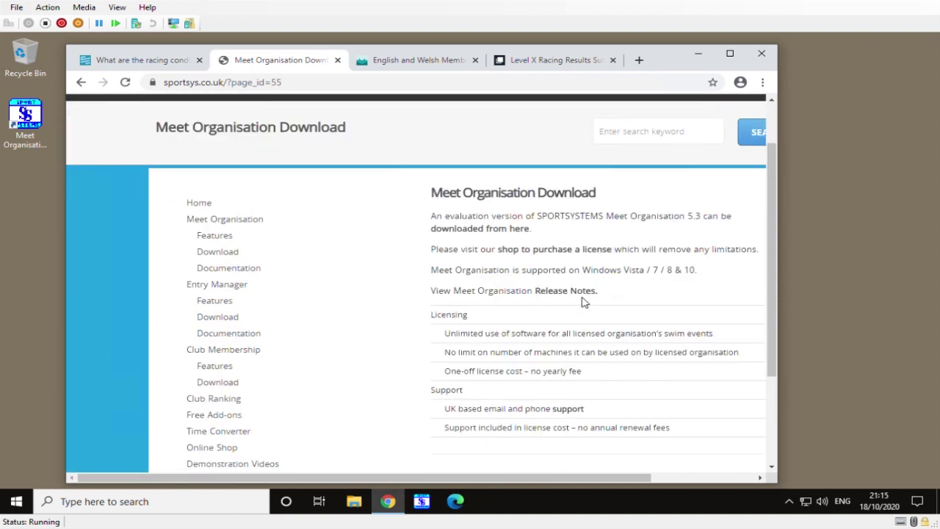
click(696, 52)
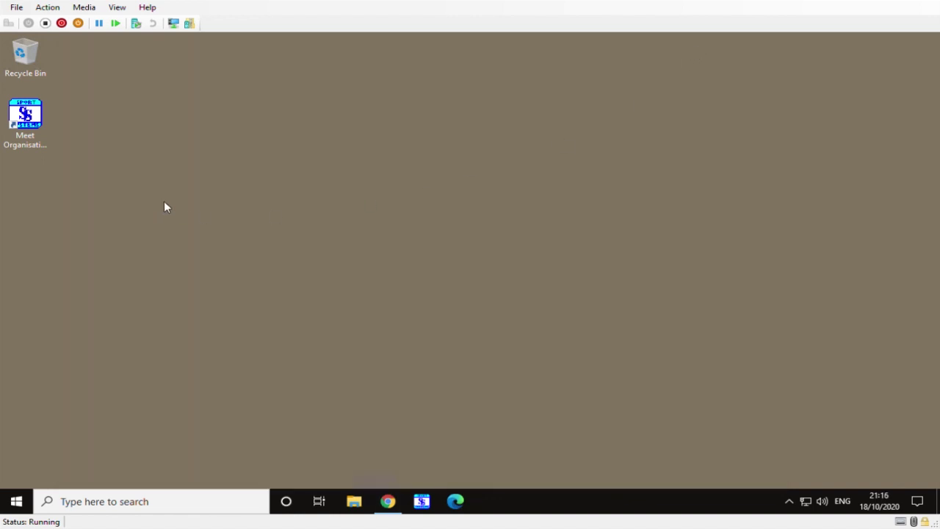
- Launch Meet Organisation Rev 5.3 and locate its License Management and Personal Key options
click(34, 125)
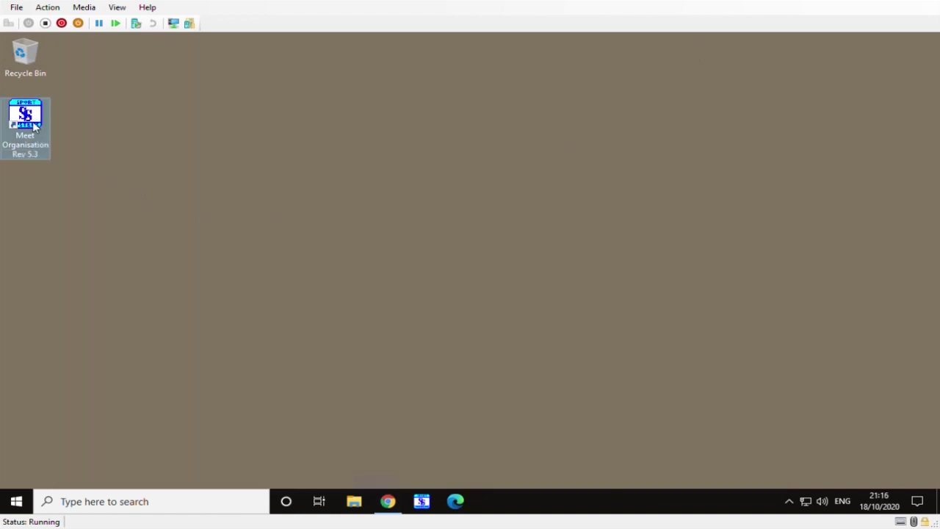
double_click(34, 124)
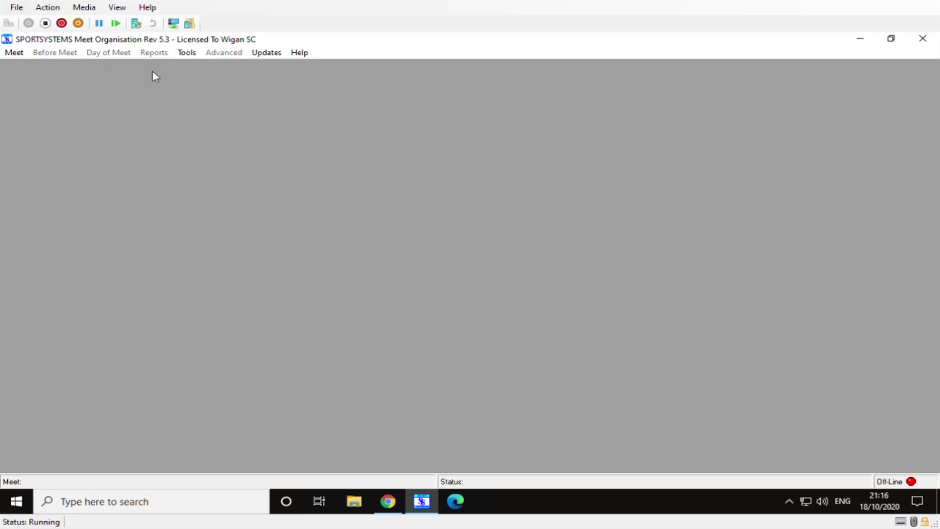
click(176, 55)
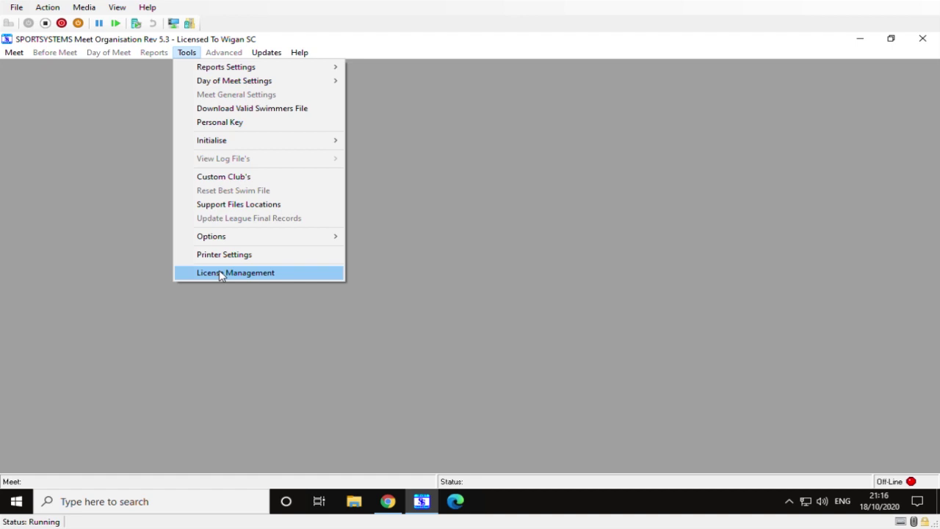
click(155, 276)
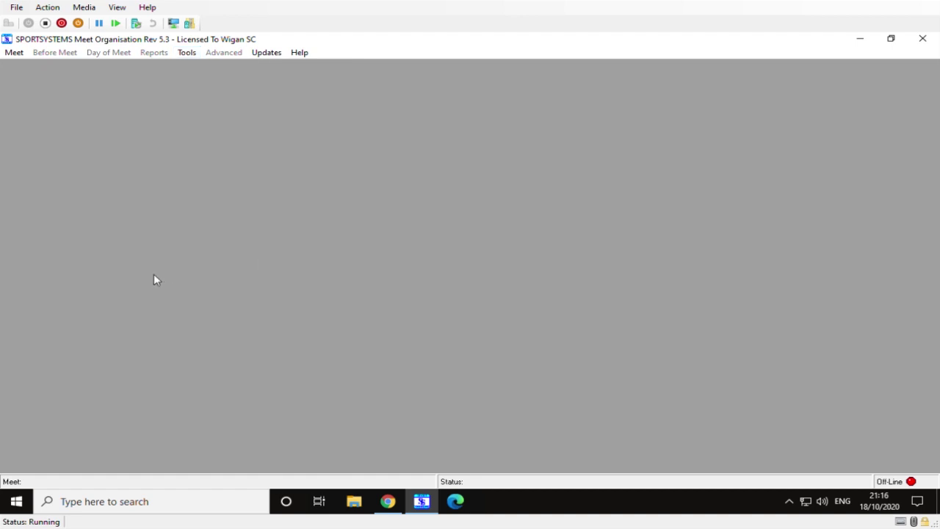
click(188, 54)
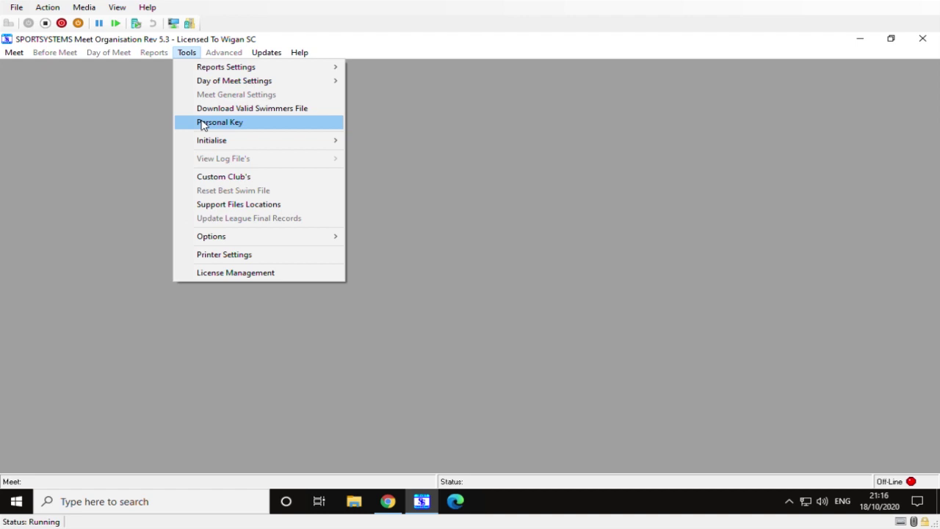
- Switch to the browser and examine the English and Welsh Member Options page for how to obtain a Personal Key
click(400, 505)
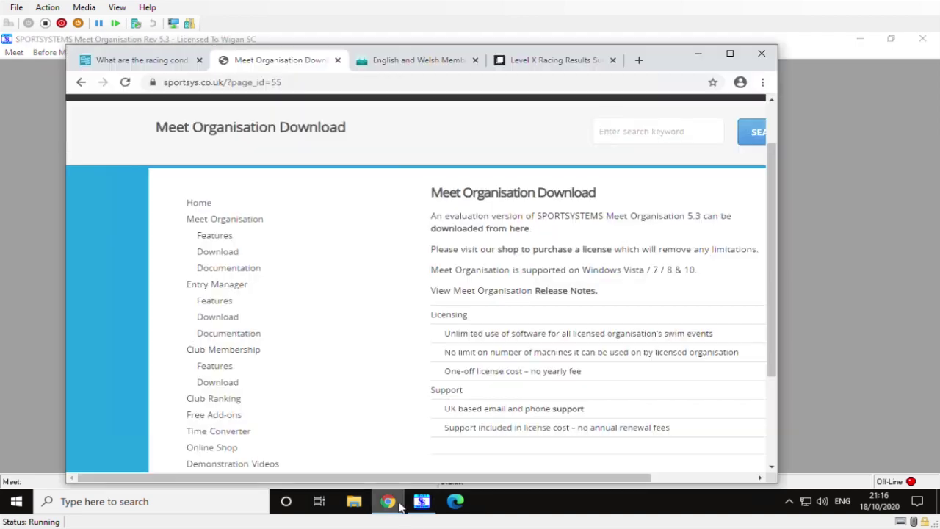
click(417, 61)
mouse_move(393, 124)
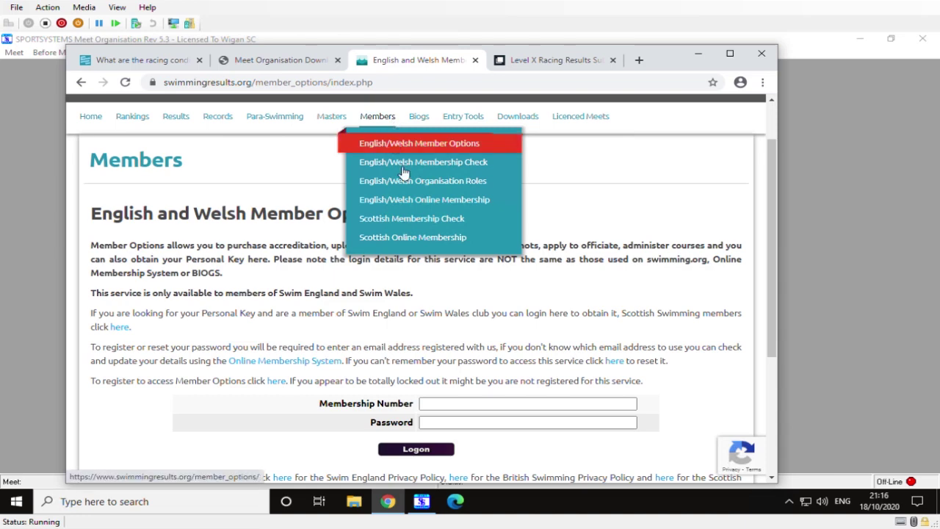
click(456, 404)
click(490, 385)
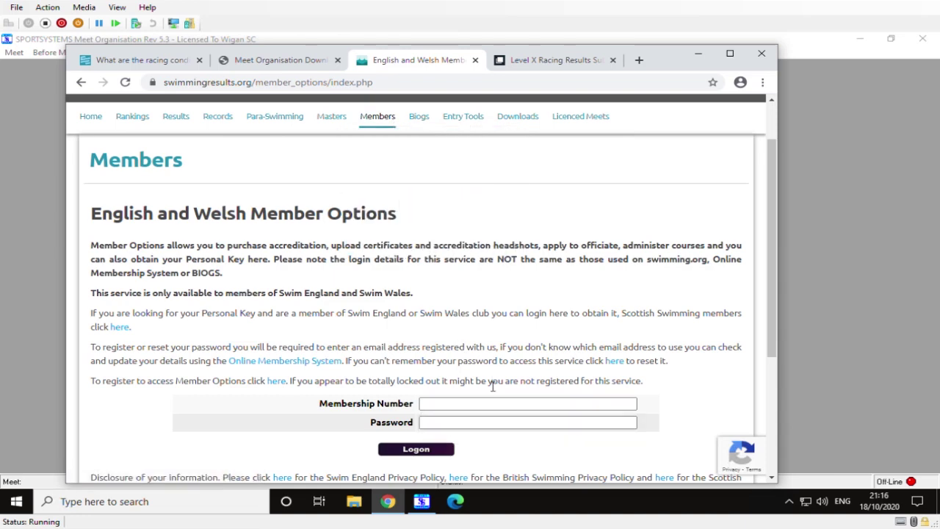
scroll(470, 404, down, 1)
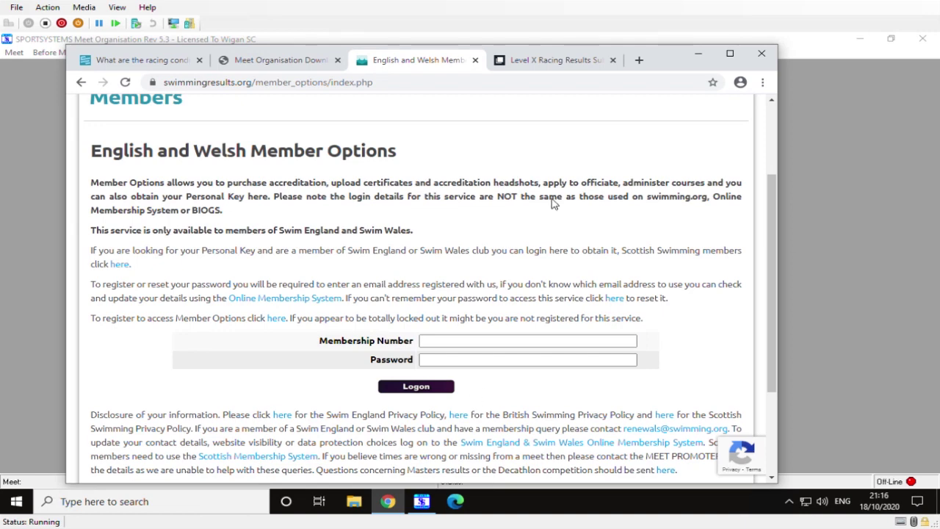
click(701, 53)
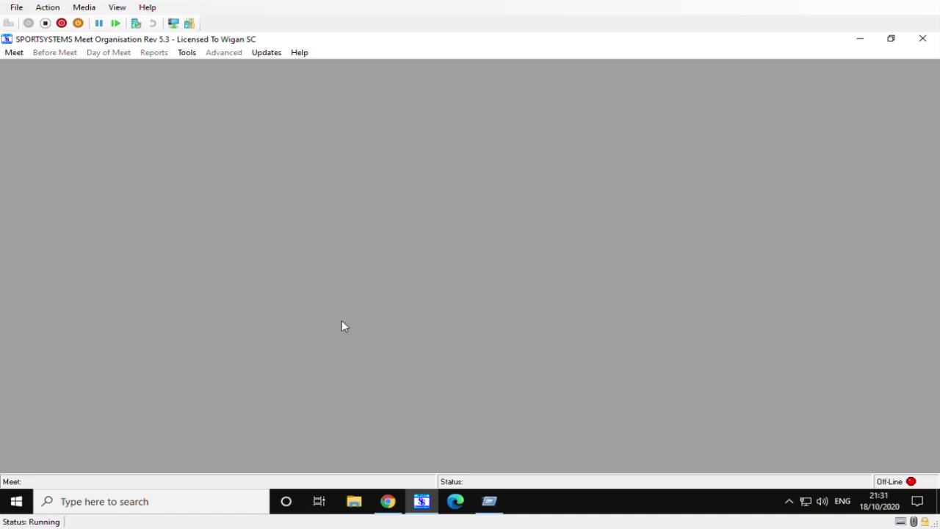
- Start a new meet in Meet Organisation, naming it "Racing X Monday" with meet code RX
click(18, 54)
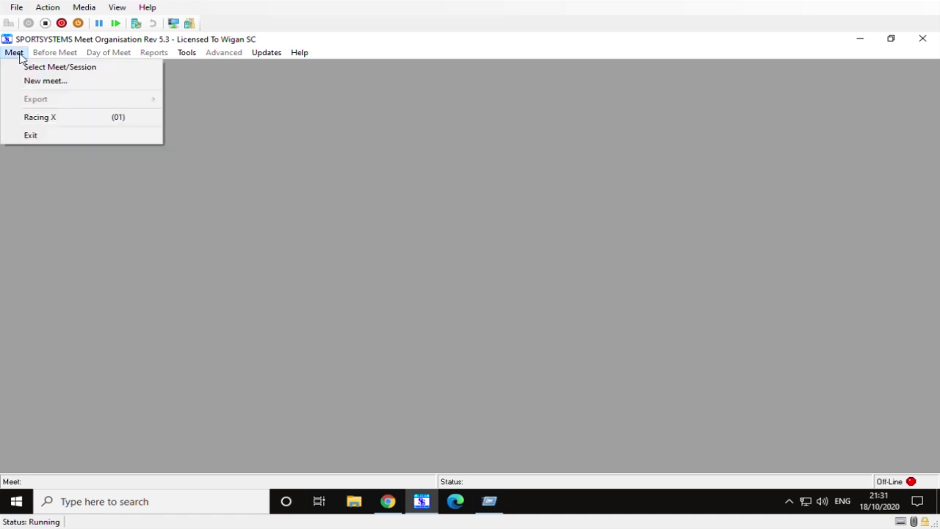
click(17, 53)
click(20, 54)
click(22, 54)
click(24, 55)
click(30, 81)
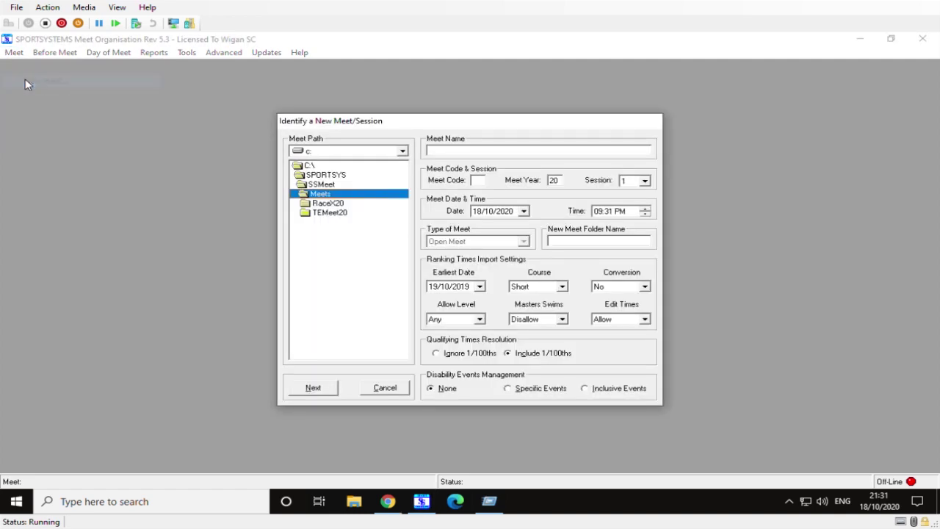
click(450, 153)
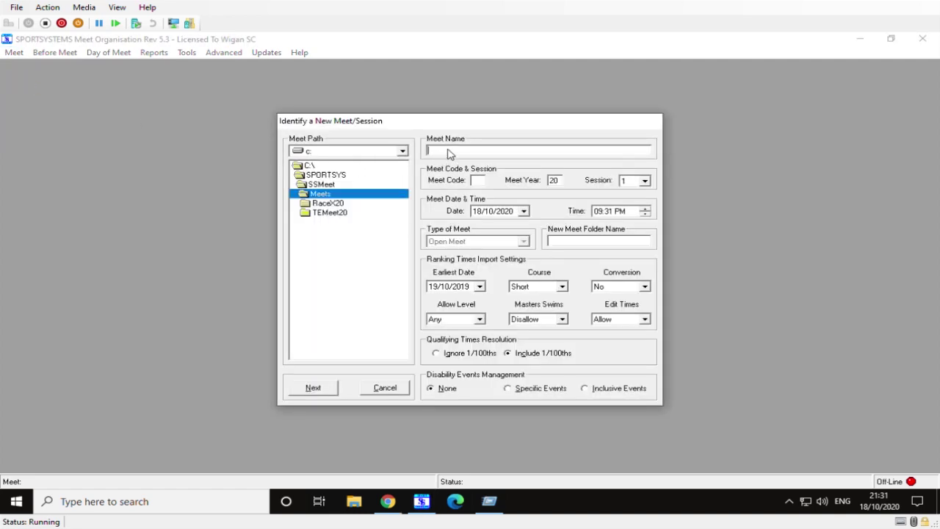
text(Racing X Monday)
- Set the new meet's folder name to RXMonday20
click(554, 241)
click(588, 245)
drag(588, 245, 553, 245)
click(577, 244)
key(Delete)
key(BackSpace)
key(BackSpace)
text(onday)
- Set the meet date to 19/10/2020 and the time to 06:00 PM, and save the Session 01 definition with its default settings
click(524, 211)
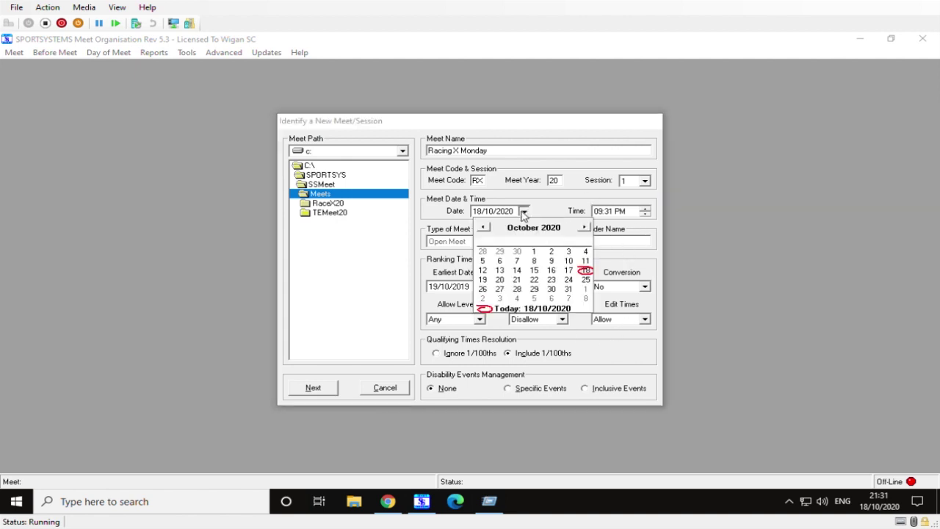
click(482, 281)
click(598, 212)
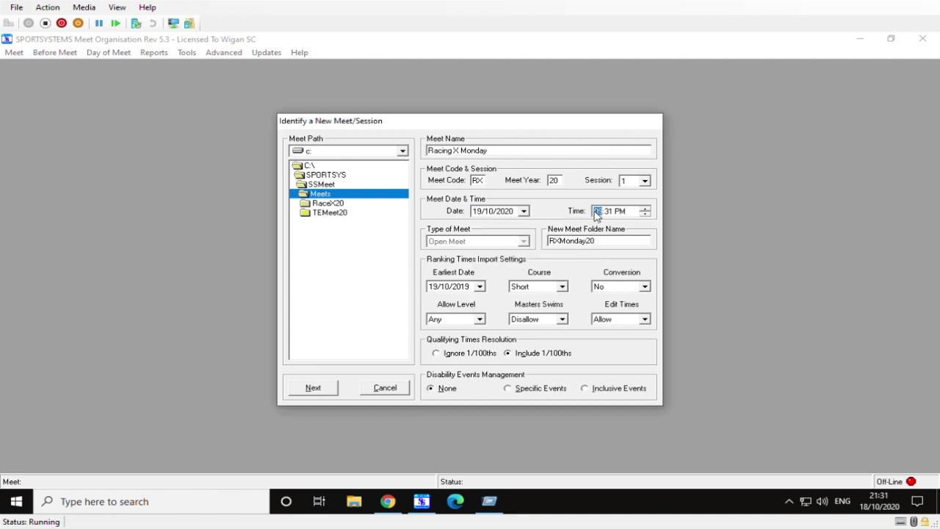
text(0600)
click(332, 394)
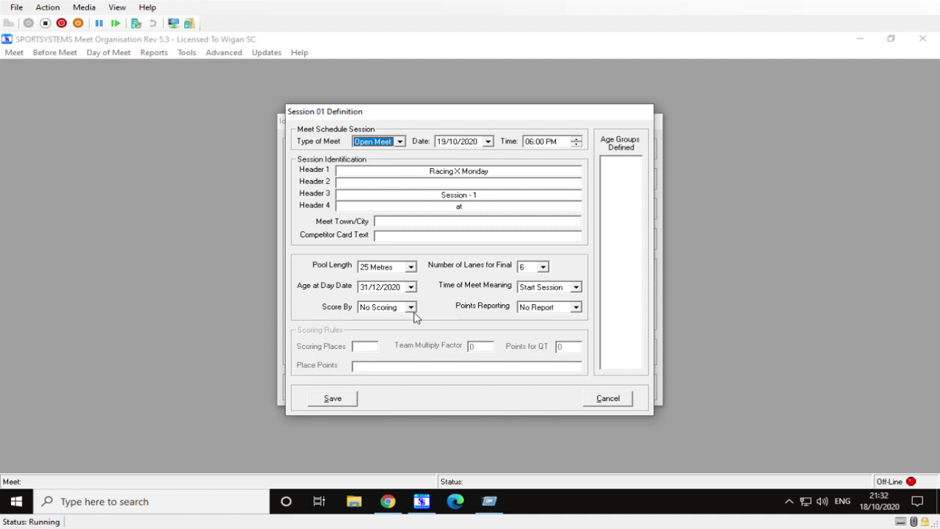
click(334, 399)
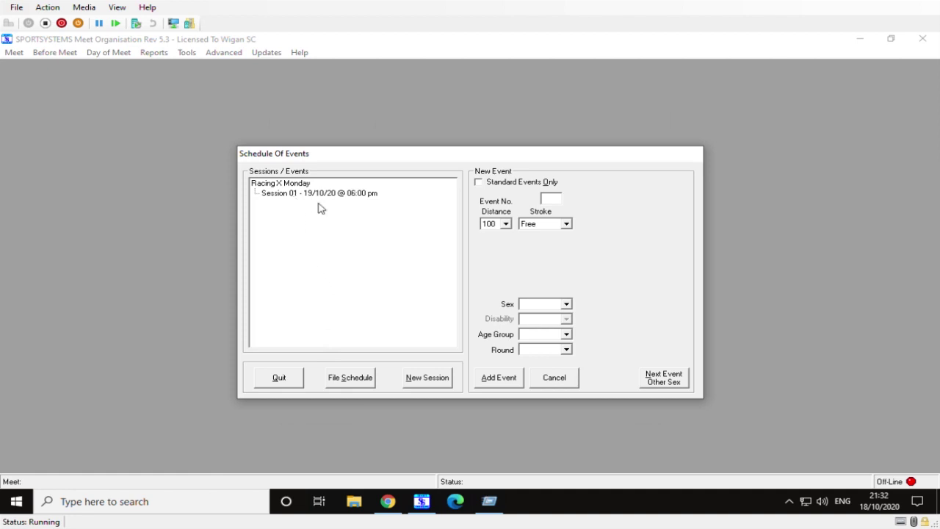
- Define event 101 in Session 01 as a 100 Free for B/G, age group OPEN, with the round set to Heats
click(316, 197)
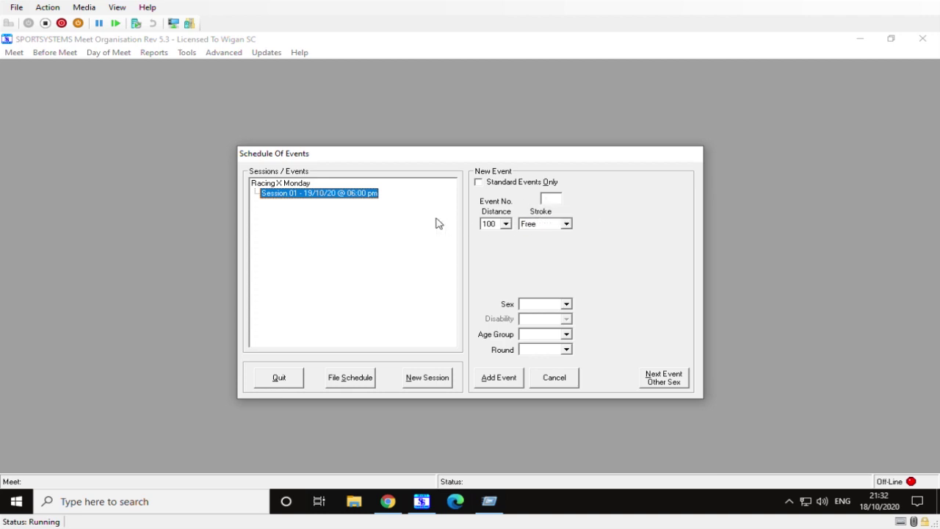
click(554, 205)
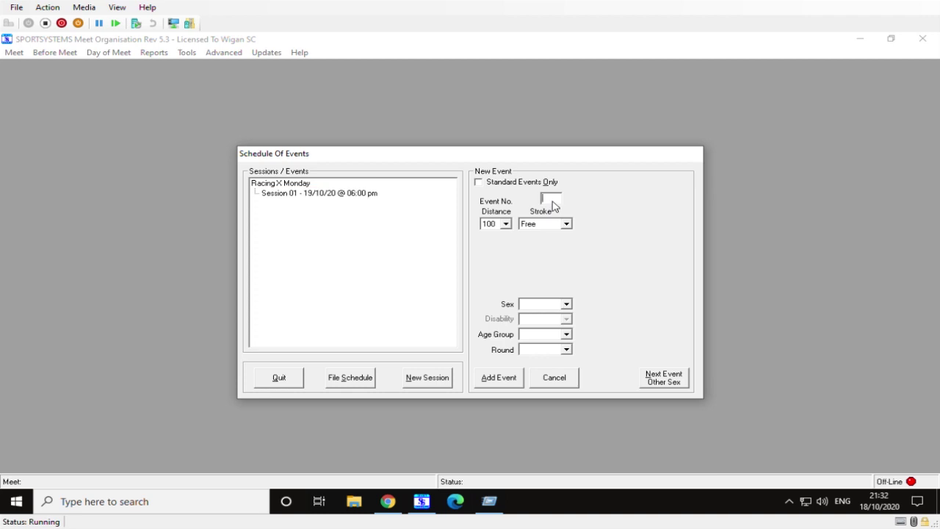
text(101)
click(546, 305)
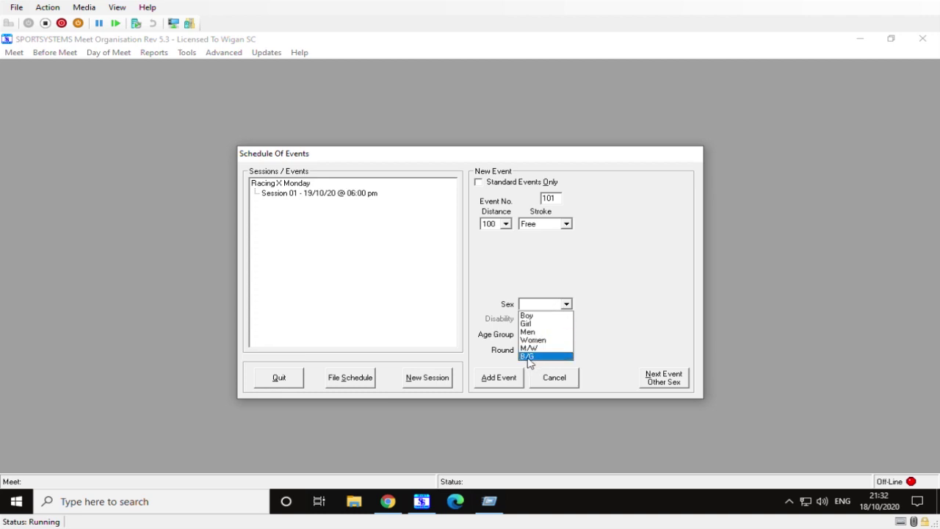
click(529, 357)
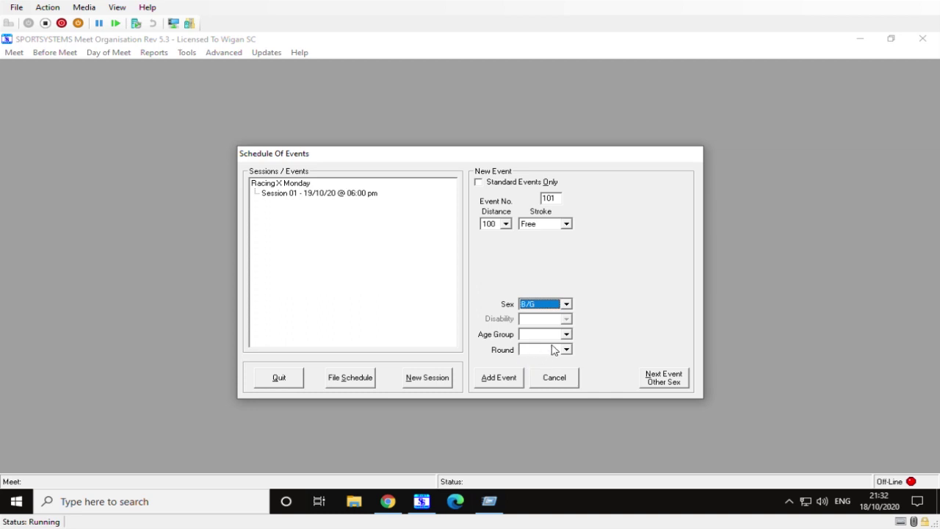
click(551, 335)
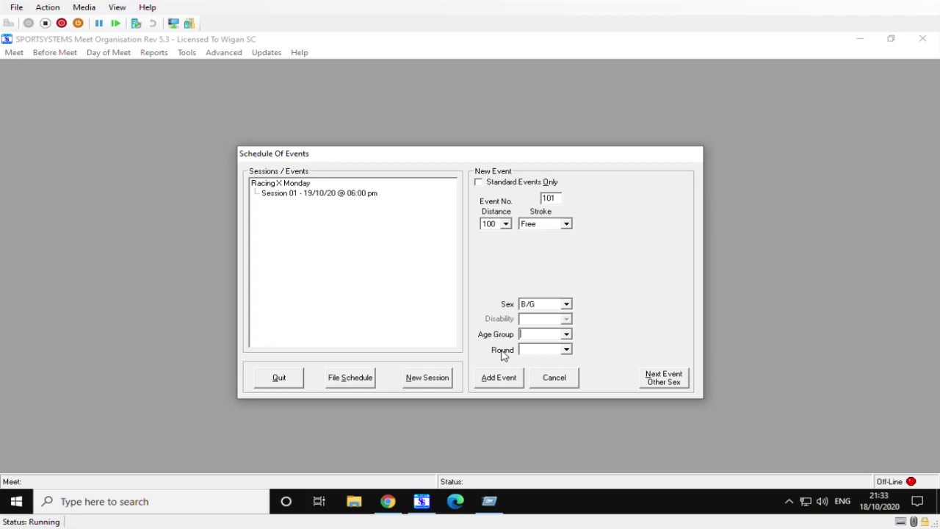
text(OPEN)
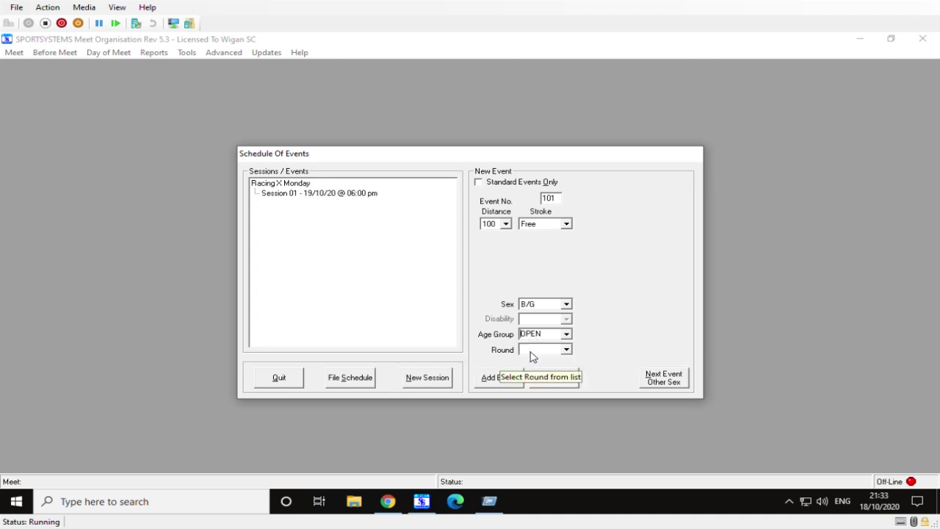
click(530, 351)
click(541, 362)
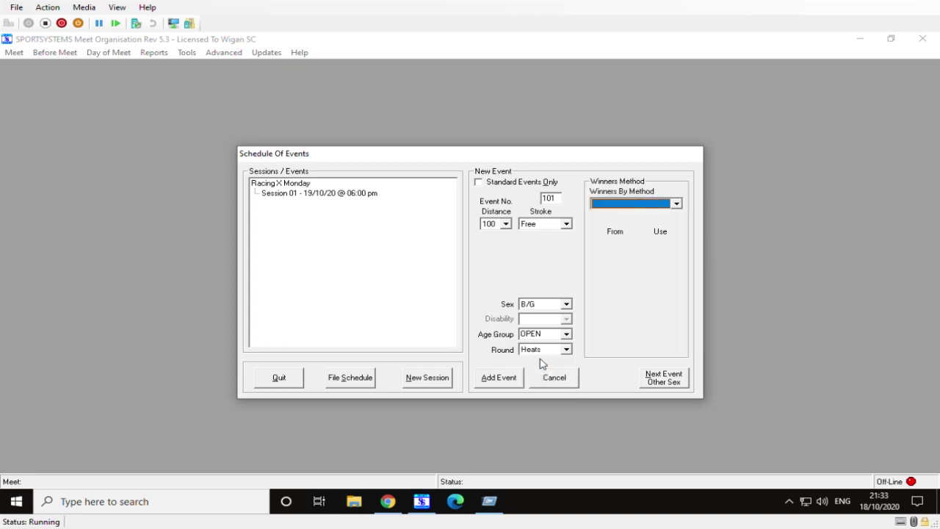
- Set event 101's winners method to Declared Winners using the OPEN age group, and add the event to the schedule
click(633, 205)
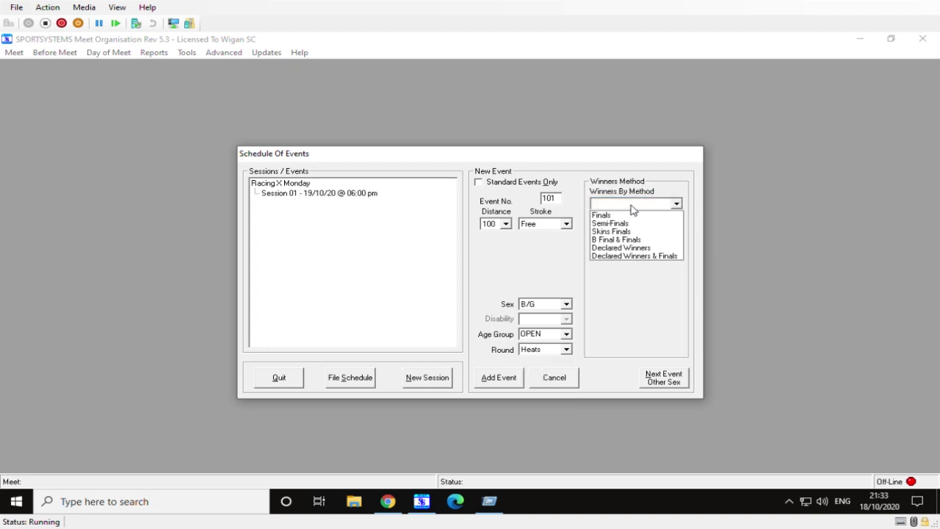
click(626, 249)
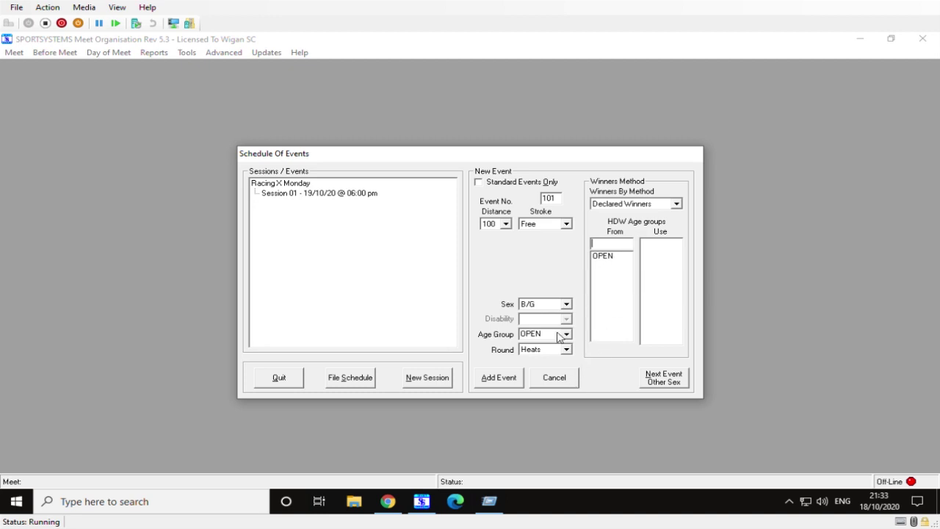
click(604, 256)
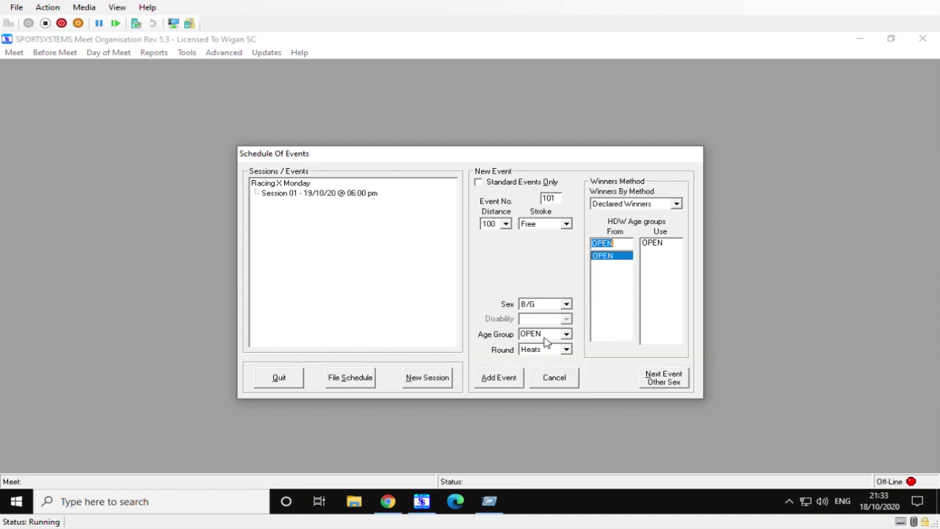
click(511, 380)
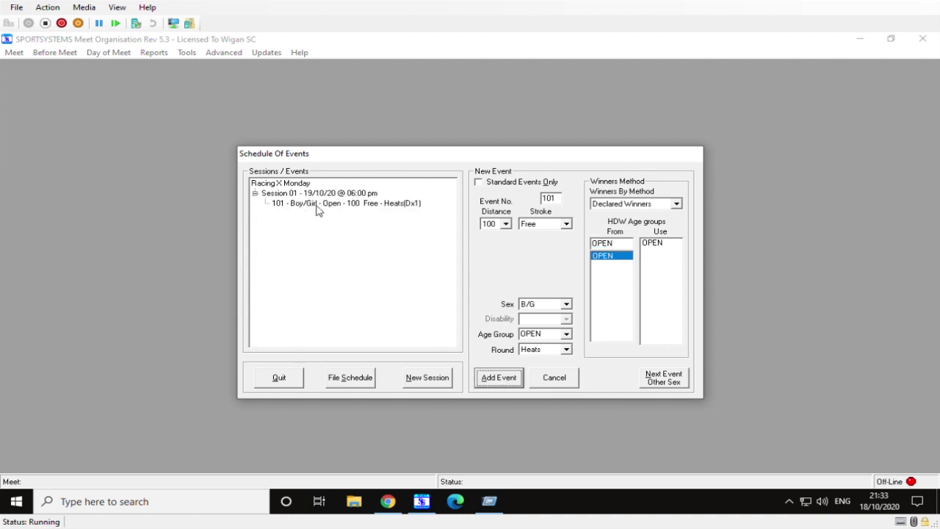
- Add event 102 to the session as a 100 Back with the same sex, age group and round settings
click(530, 228)
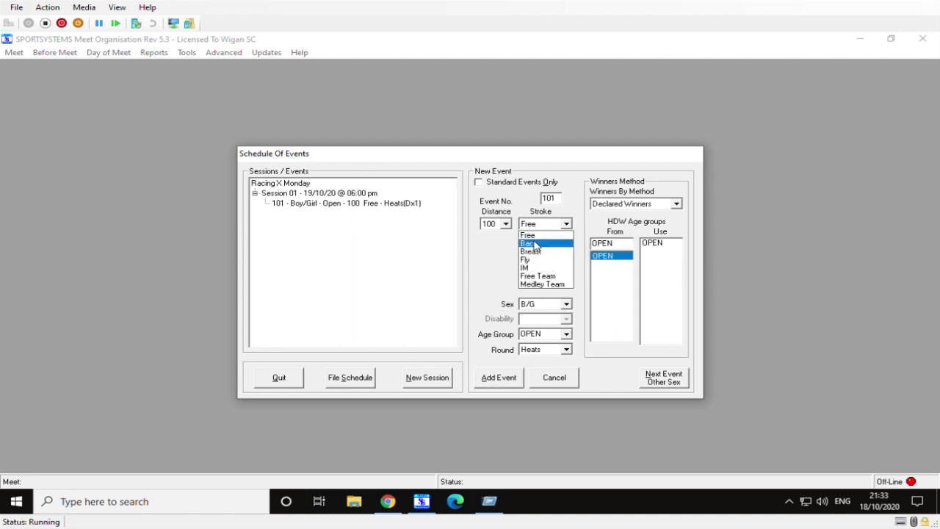
click(533, 243)
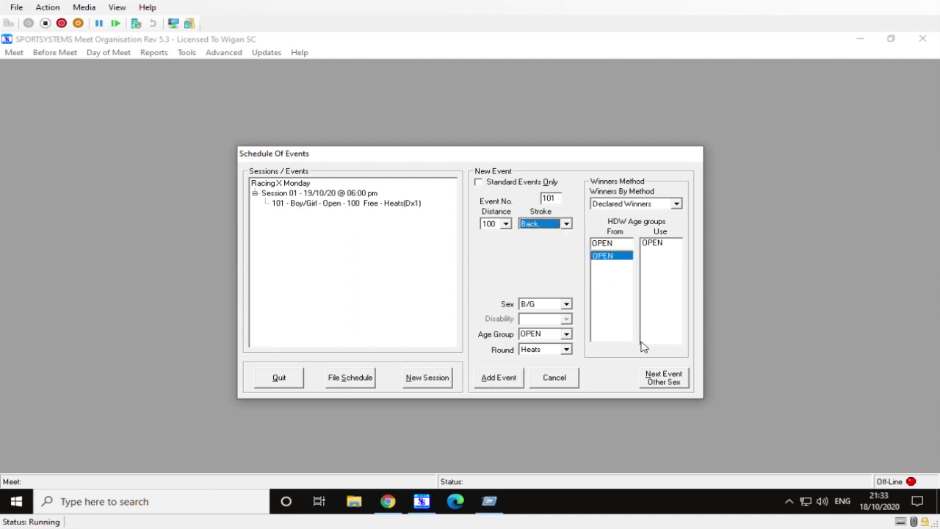
click(556, 199)
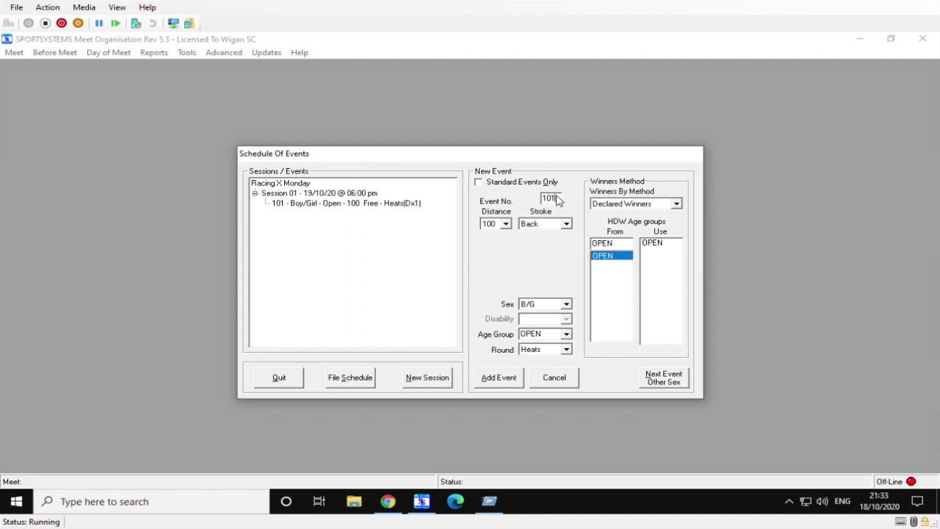
key(BackSpace)
text(2)
click(512, 380)
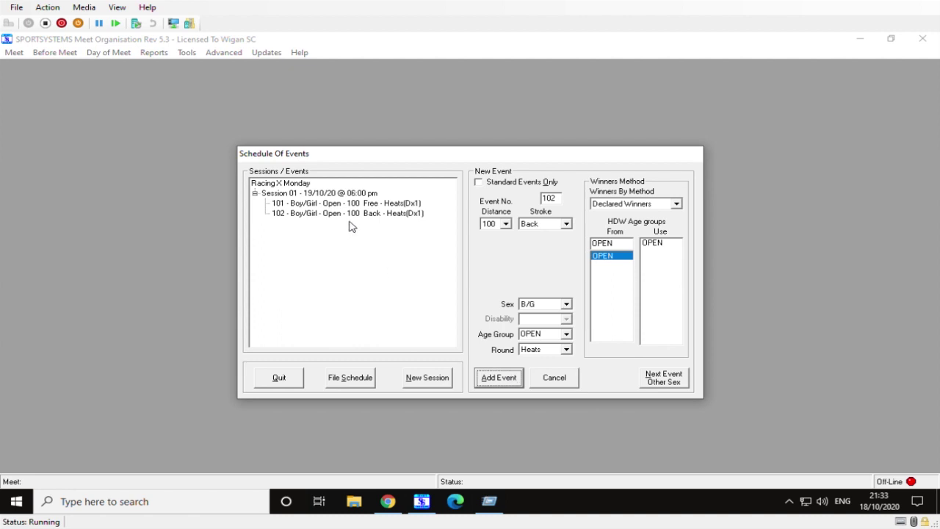
- Add event 103 to the session as a 100 Breast with the same remaining settings
click(665, 381)
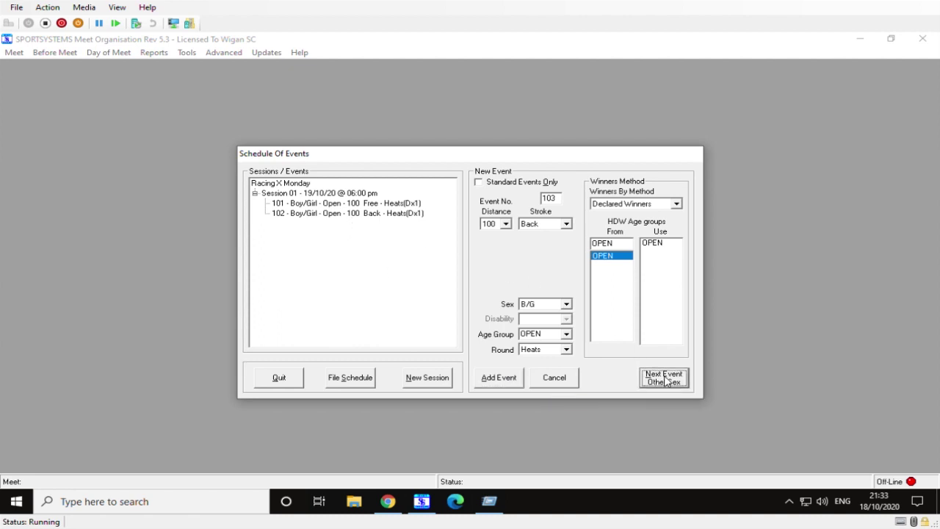
click(562, 225)
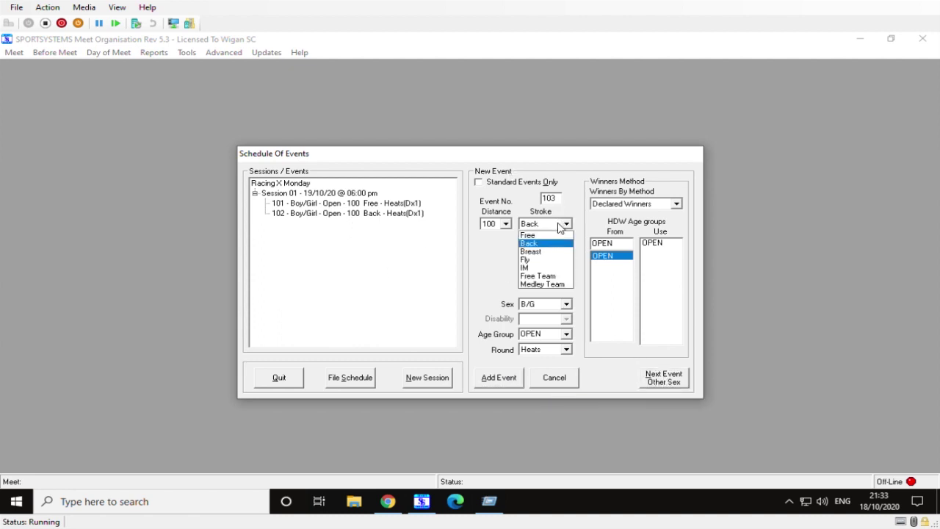
click(537, 251)
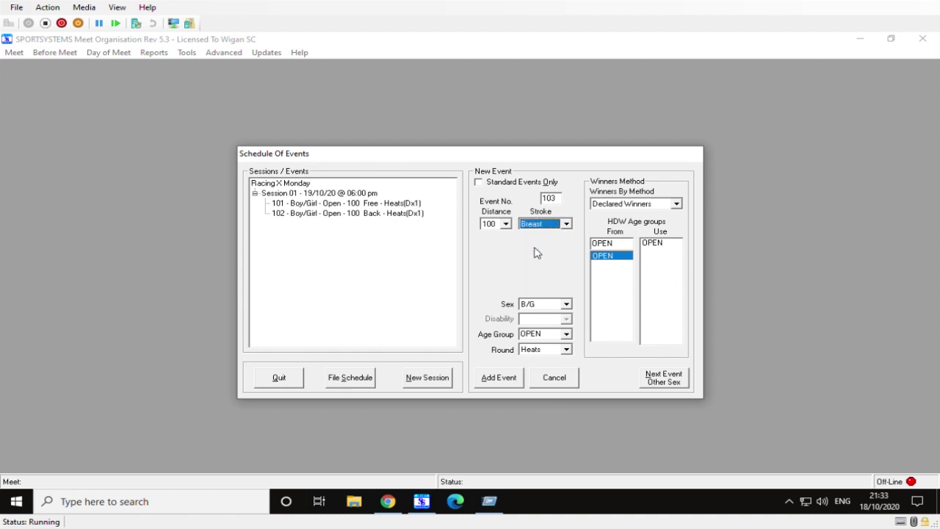
click(501, 379)
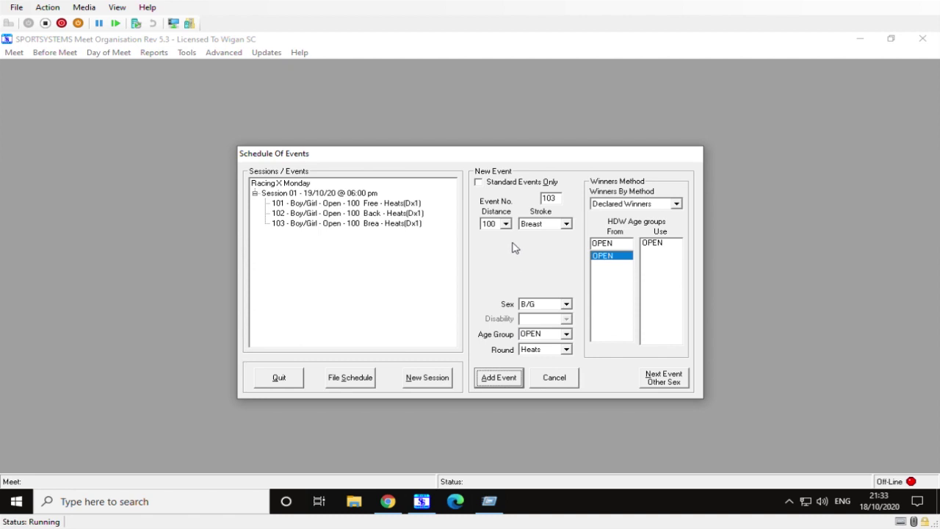
- Add event 104 to the session as a 100 Fly with the same remaining settings
click(669, 380)
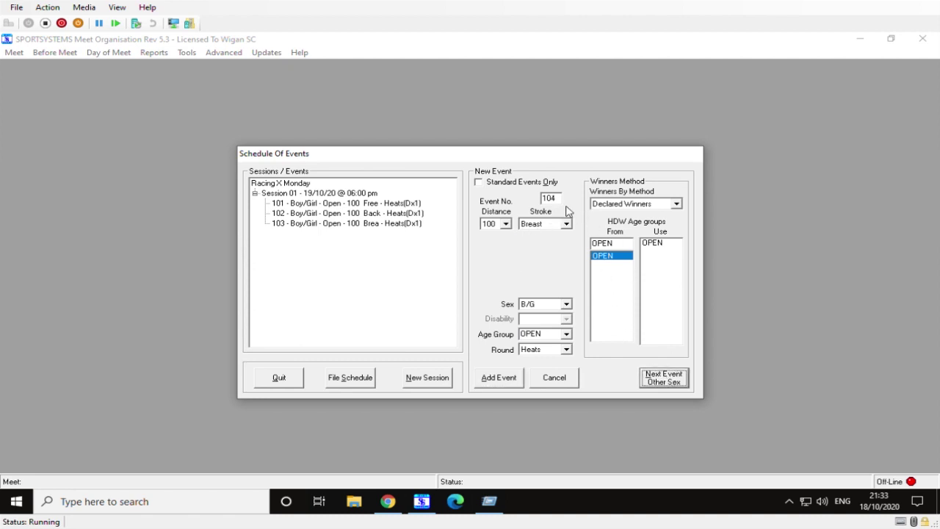
click(566, 224)
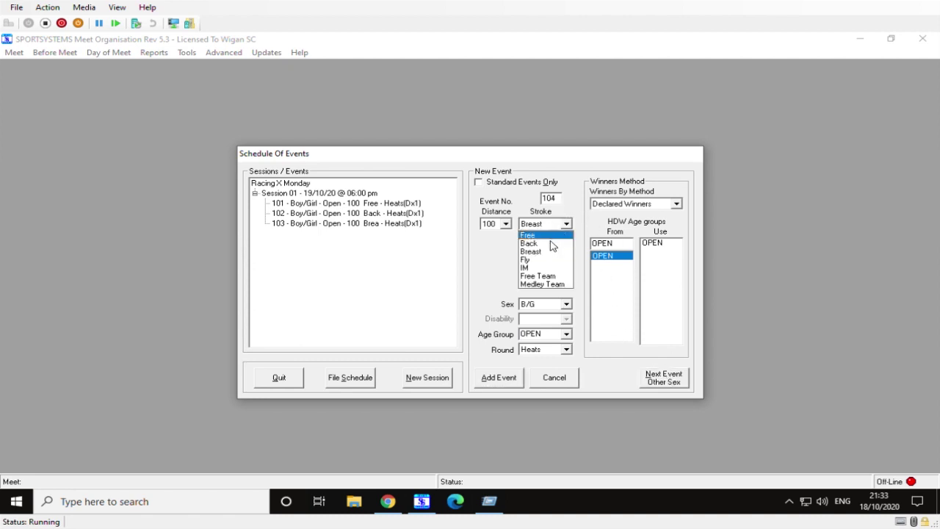
click(540, 260)
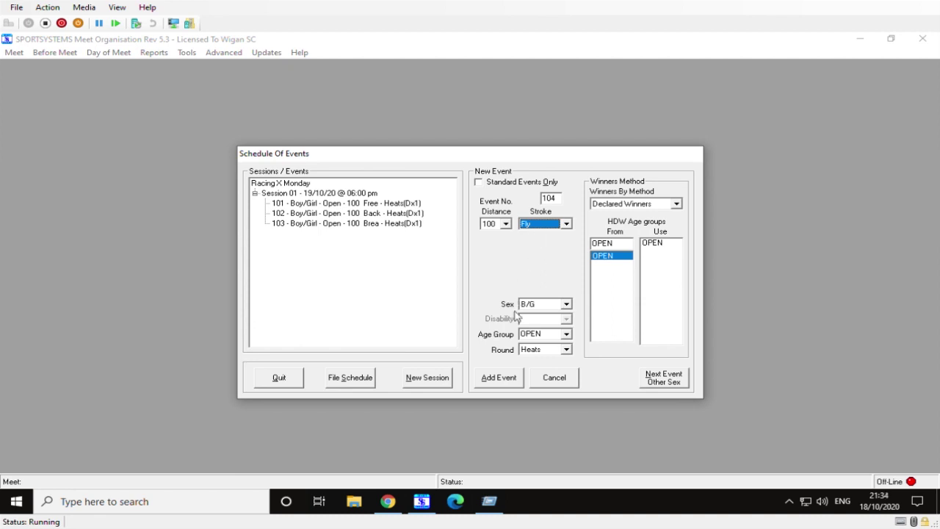
click(512, 379)
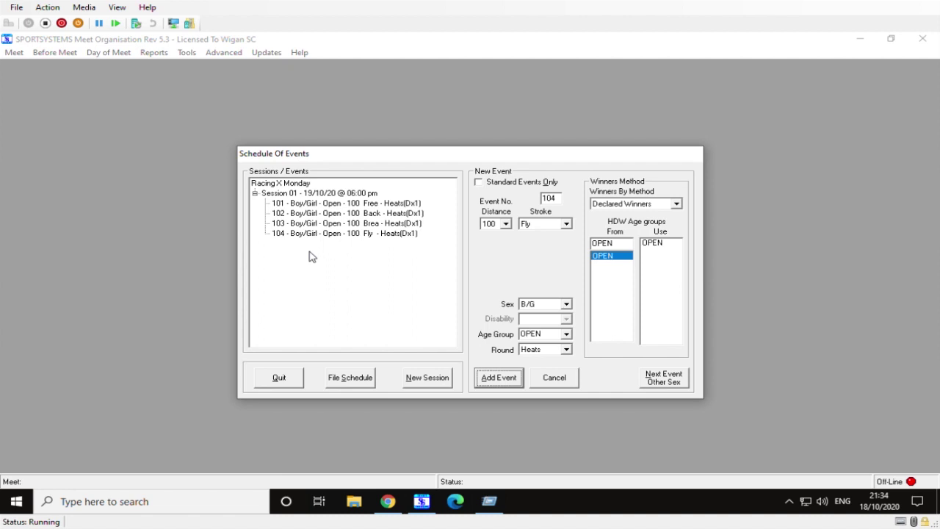
- File the schedule of events with both Set Up Entries Files and Generate Event Headers enabled
click(343, 381)
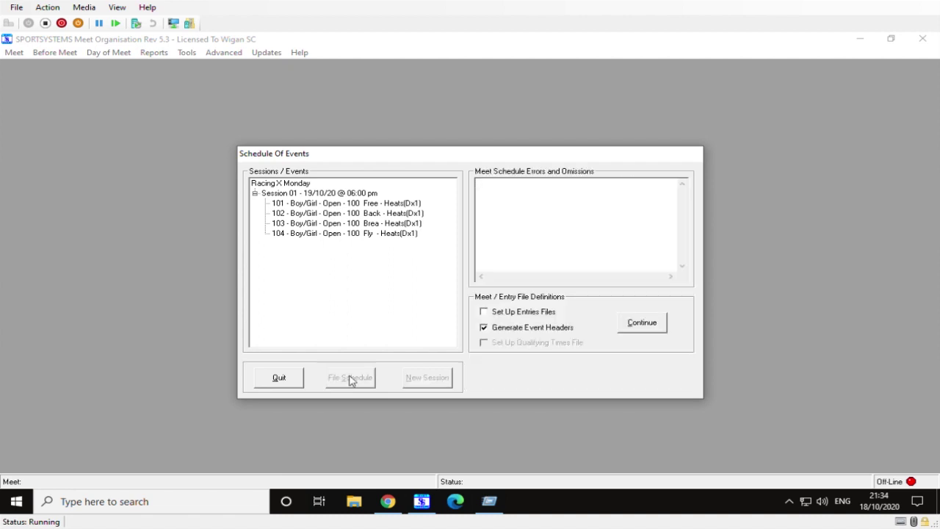
click(486, 312)
click(642, 324)
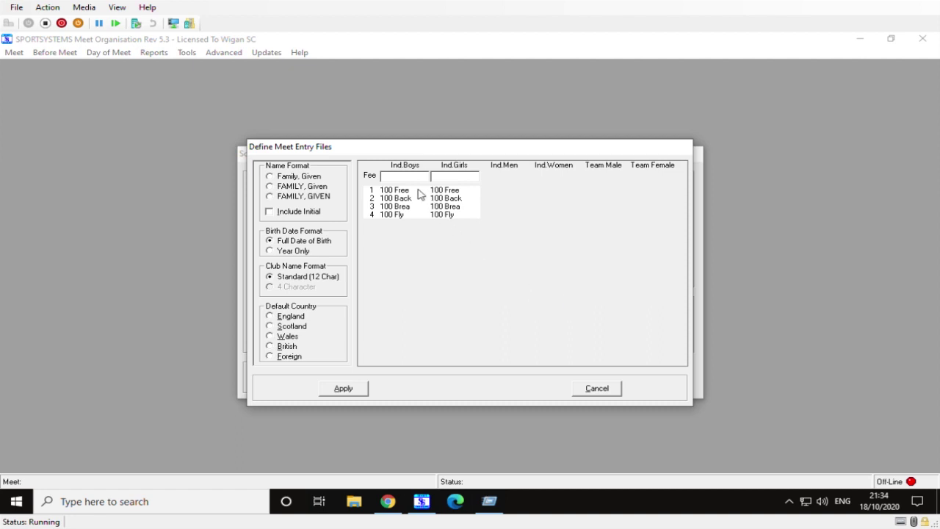
- Define the meet entry files with an individual boys' fee of 00, name format "Family, Given" and default country England, and create them
click(395, 180)
text(00)
click(286, 178)
click(281, 317)
click(341, 393)
click(342, 389)
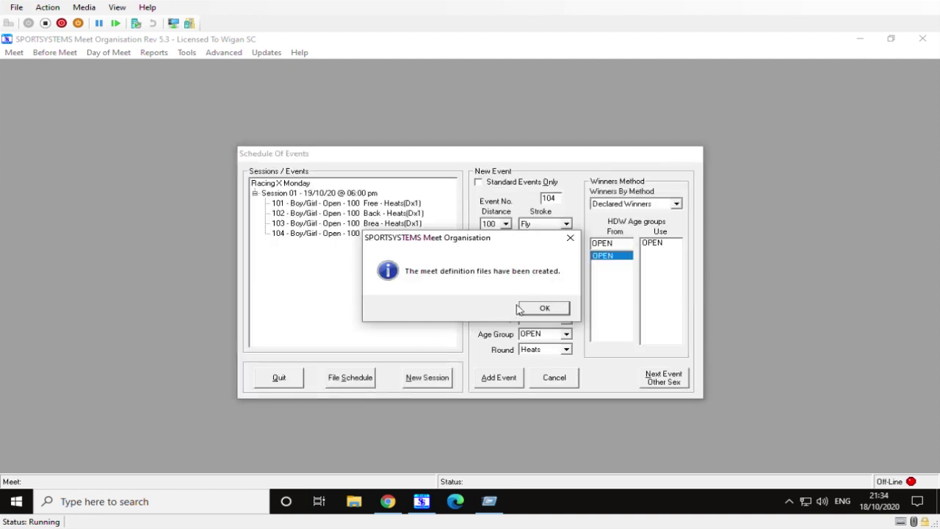
click(544, 309)
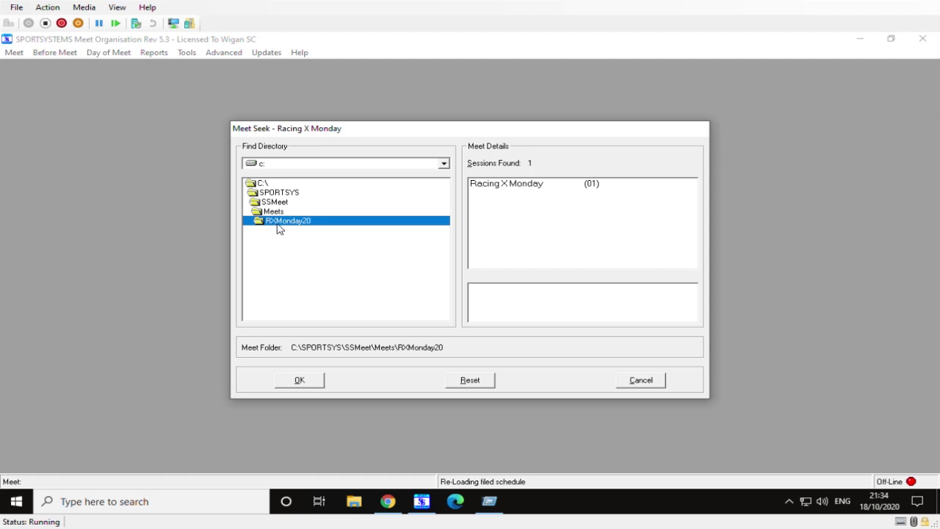
- Open session 01 of the Racing X Monday meet and download the Valid Swimmers File
click(527, 185)
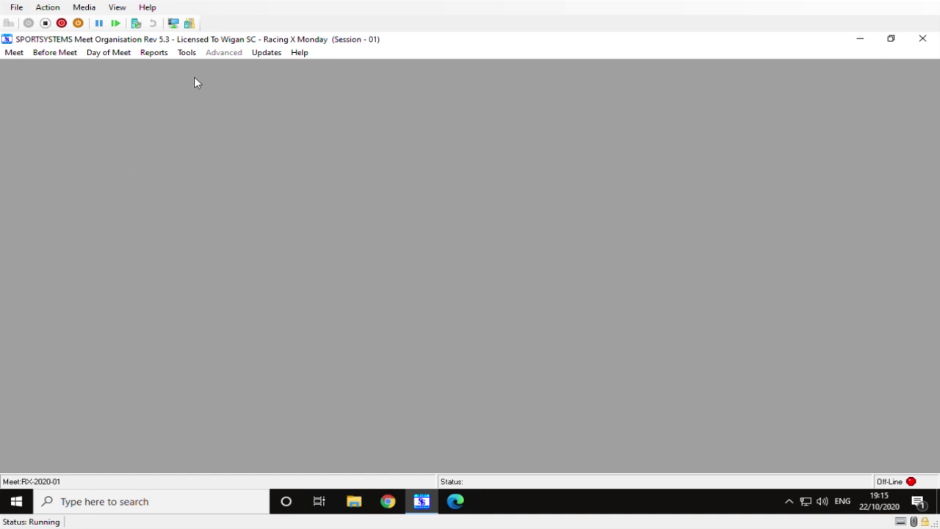
click(187, 54)
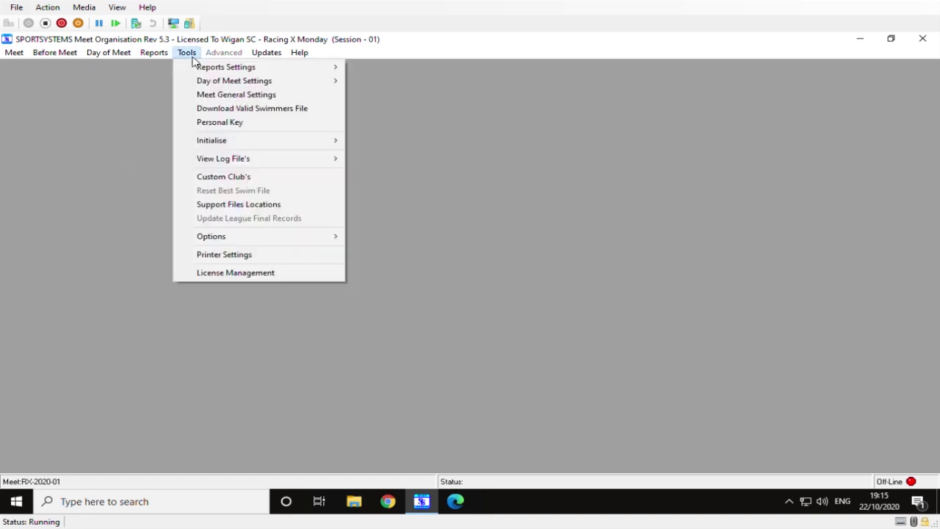
click(230, 111)
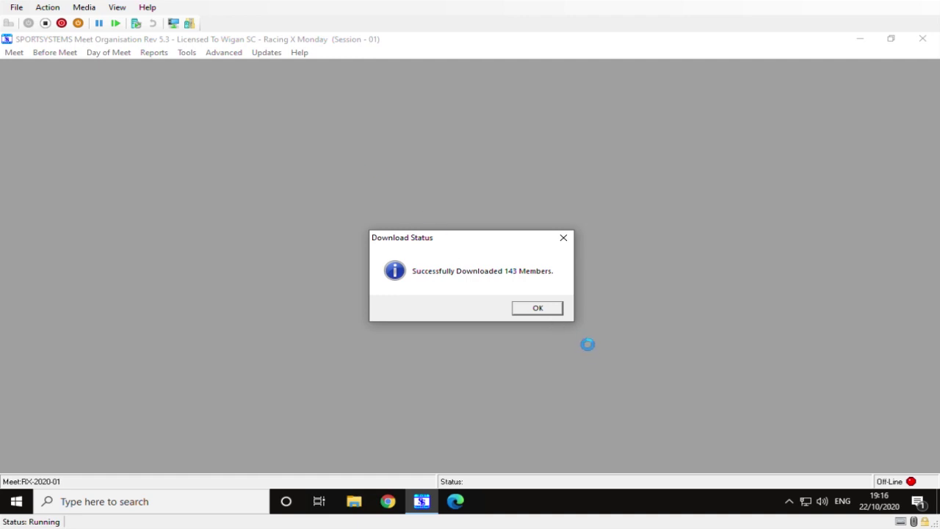
click(556, 310)
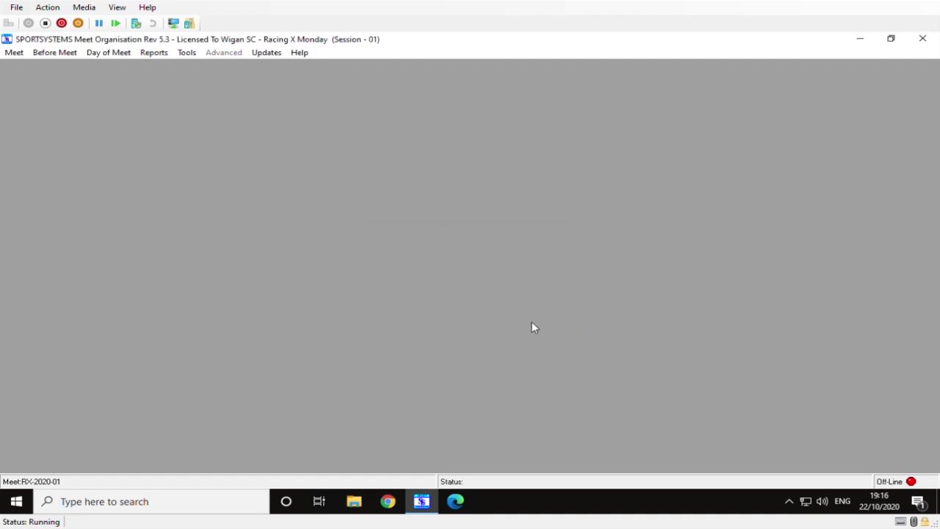
- Open the meet's entries for keyboard entry, declining use of the current valid swimmers file
click(118, 58)
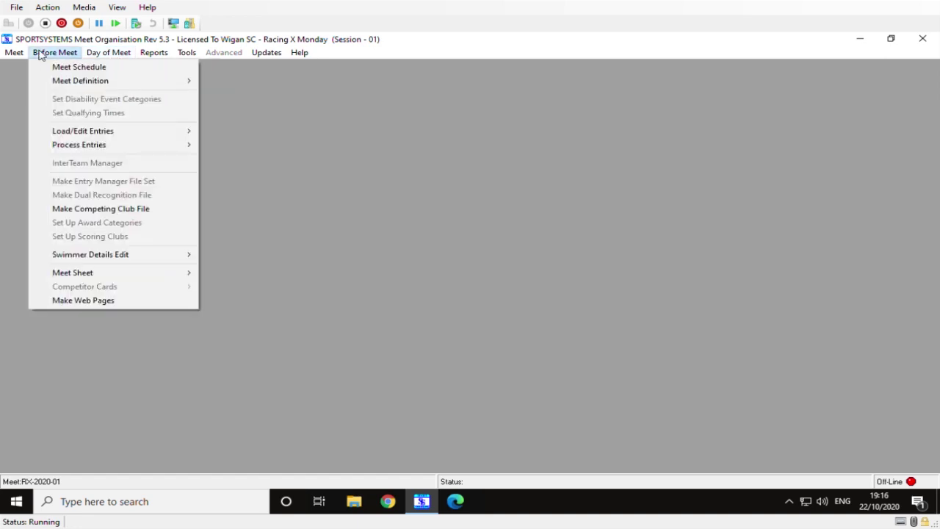
mouse_move(58, 131)
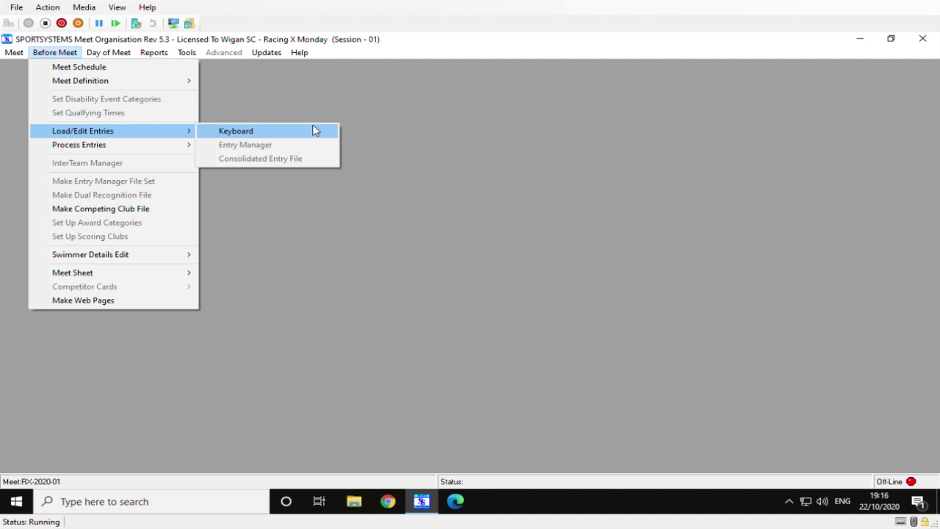
click(252, 134)
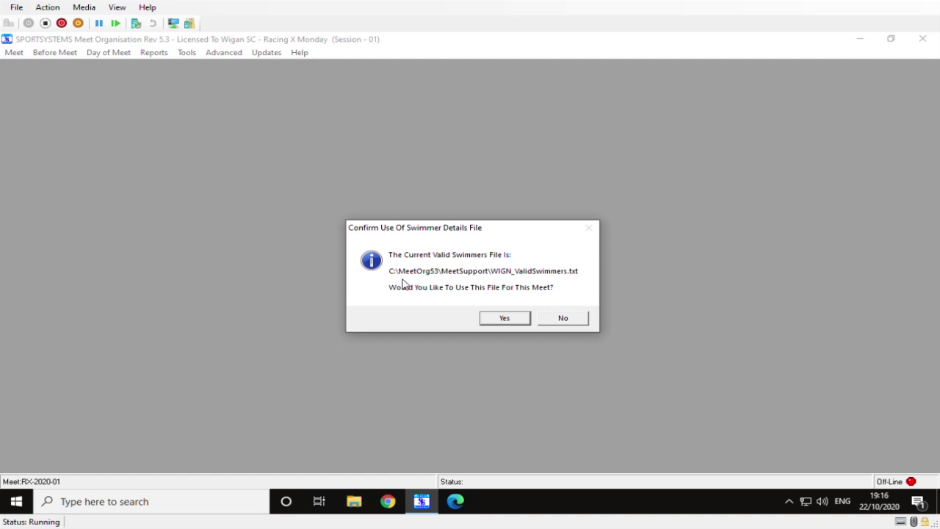
click(578, 322)
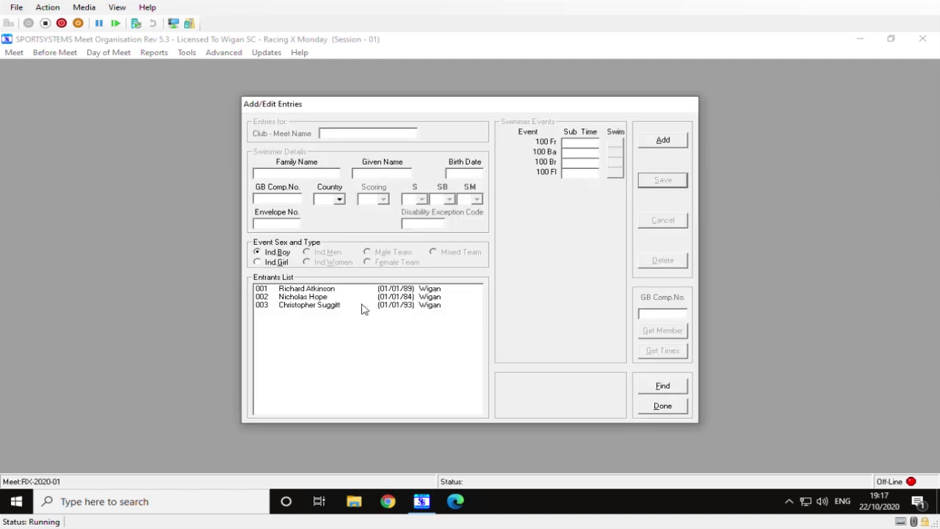
- Check the entry details of the third and first boys in the entrants list, then exit the entry without changes
click(332, 292)
click(326, 305)
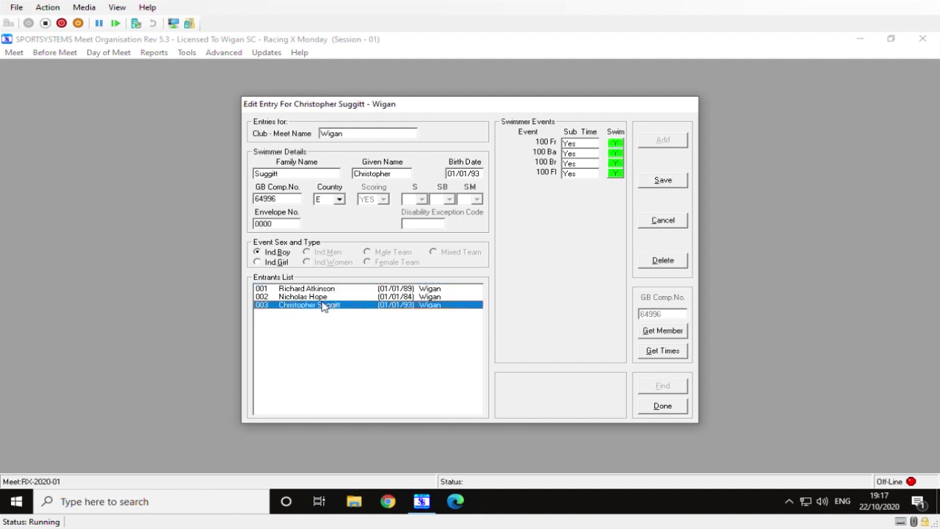
click(335, 290)
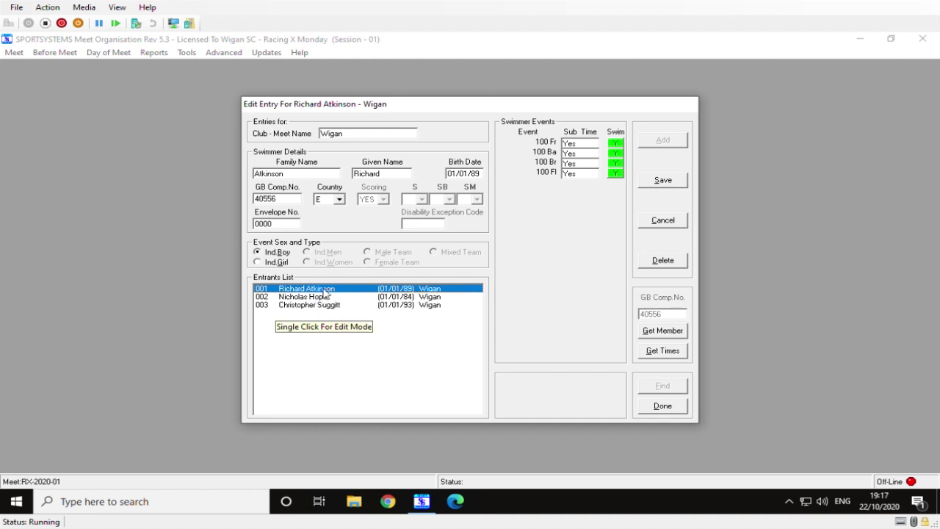
click(660, 227)
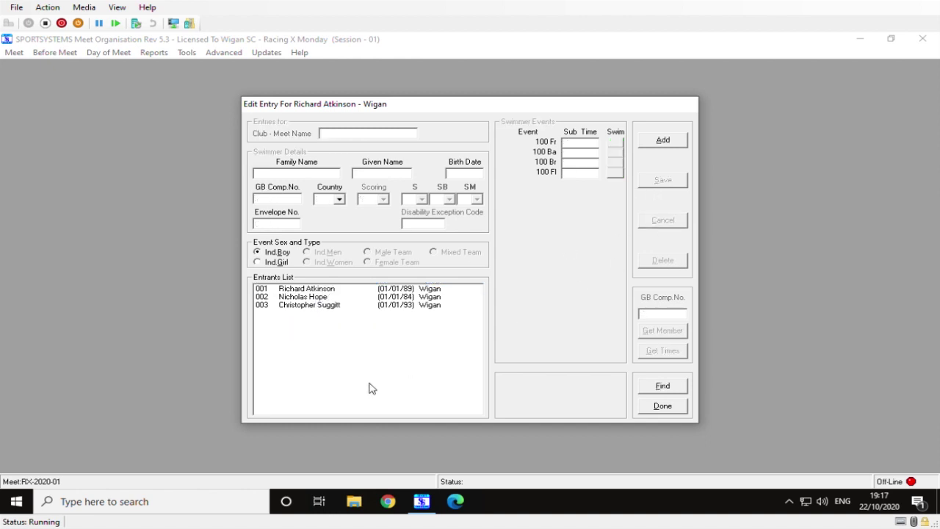
- Delete the entry of the first boy in the entrants list and confirm the deletion
click(337, 291)
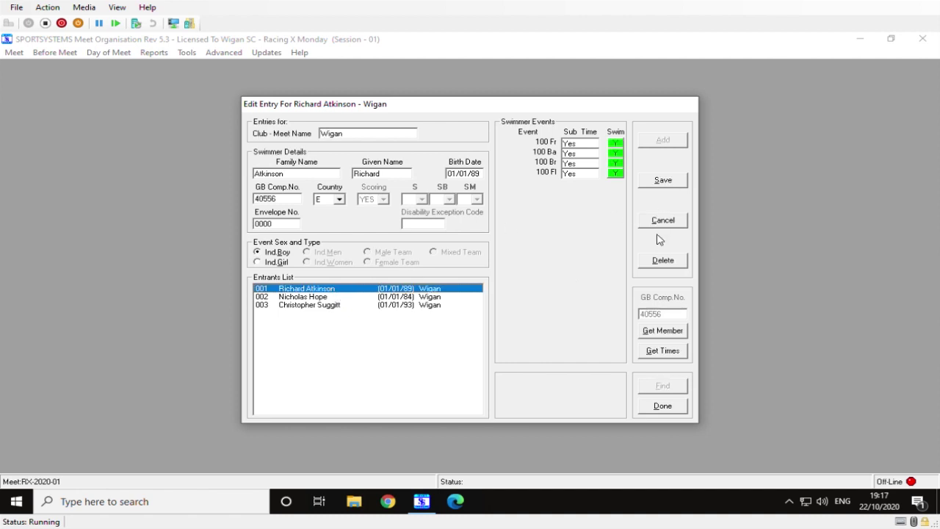
click(661, 261)
click(483, 310)
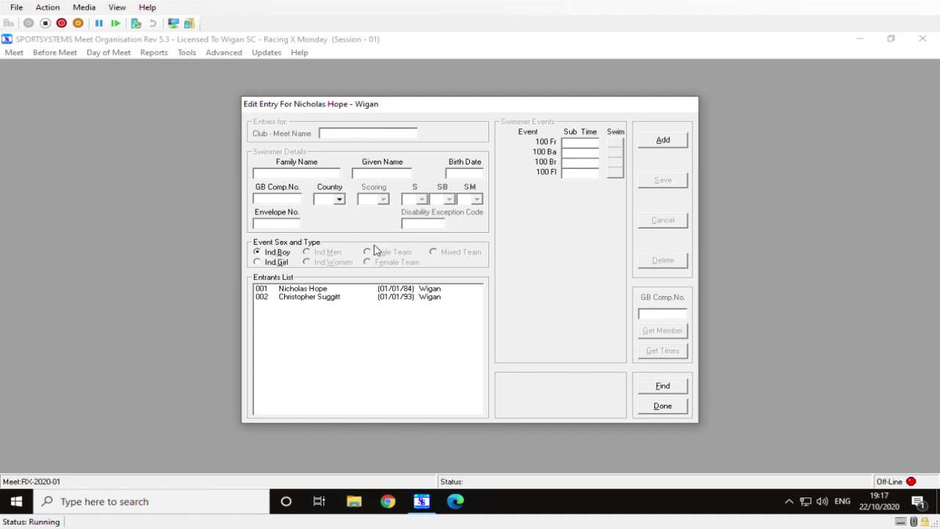
- Start a new individual boy's entry and retrieve the deleted swimmer's member details using their GB competition number
click(673, 146)
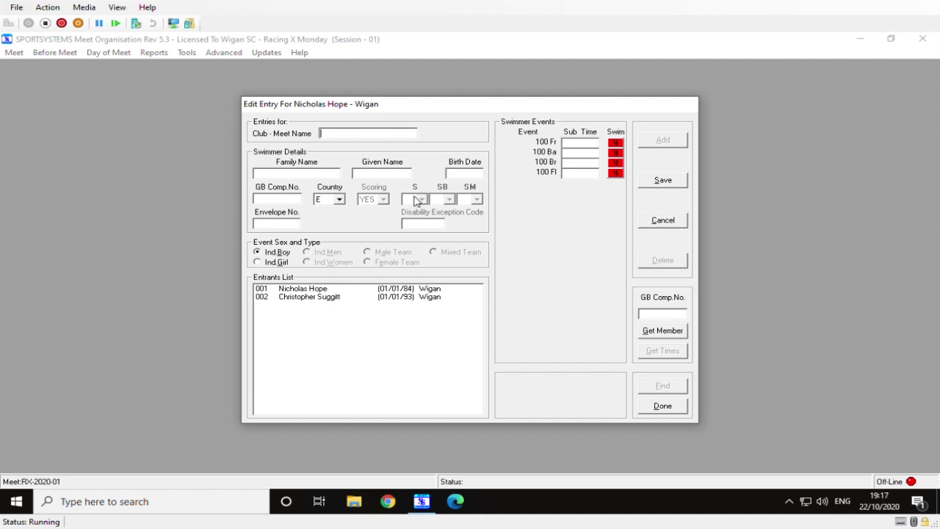
click(652, 315)
text(40556)
click(662, 332)
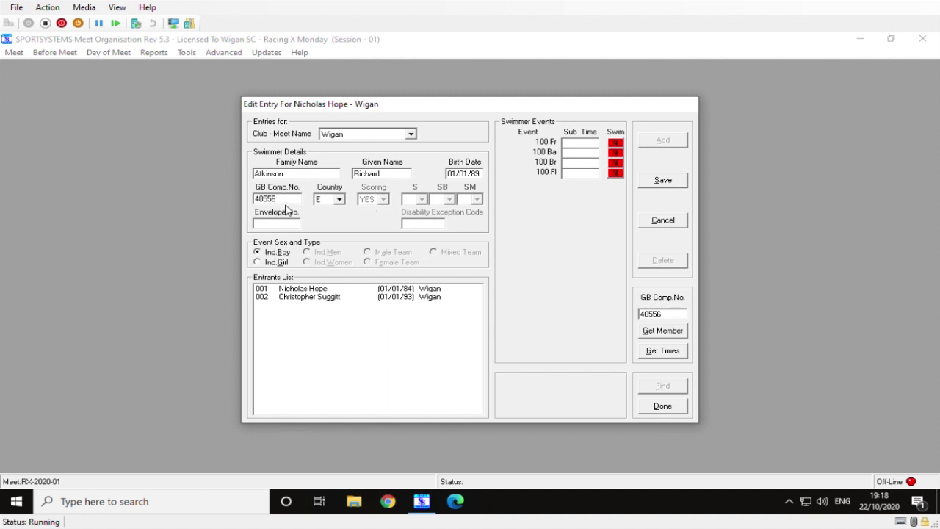
- Enter the swimmer in the 100 Fr, 100 Ba, 100 Br and 100 Fl events and save the entry
click(620, 145)
click(616, 153)
click(616, 164)
click(615, 174)
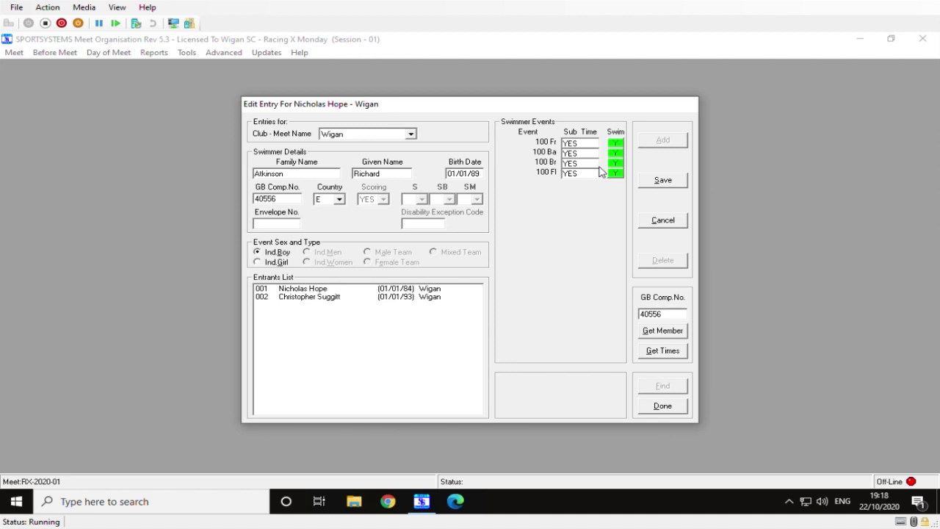
click(676, 183)
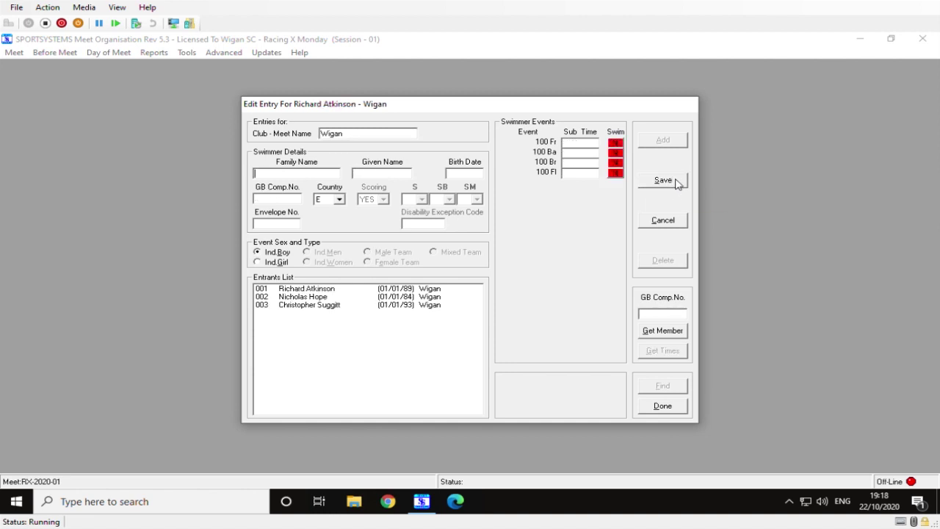
- Review the re-added boy's entry, the girls' entrants list and the other boys' entries, then finish entry editing
click(324, 288)
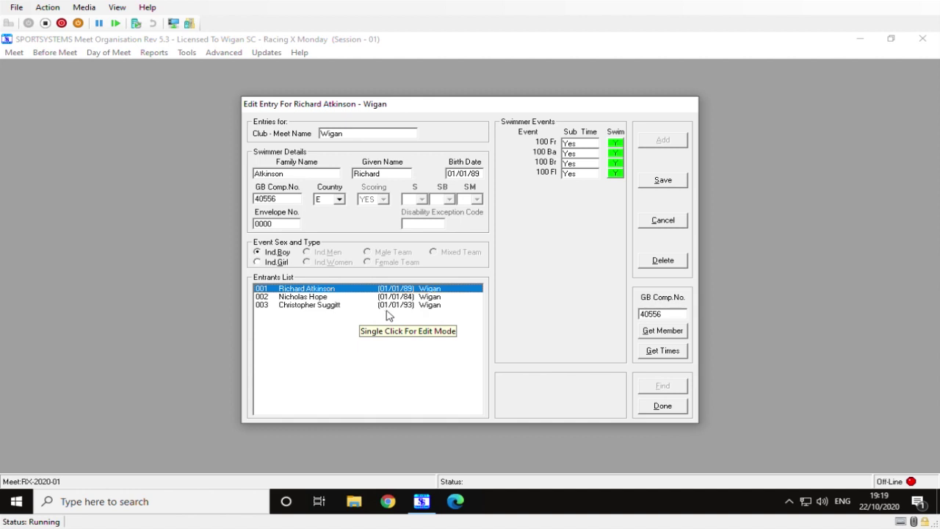
click(278, 264)
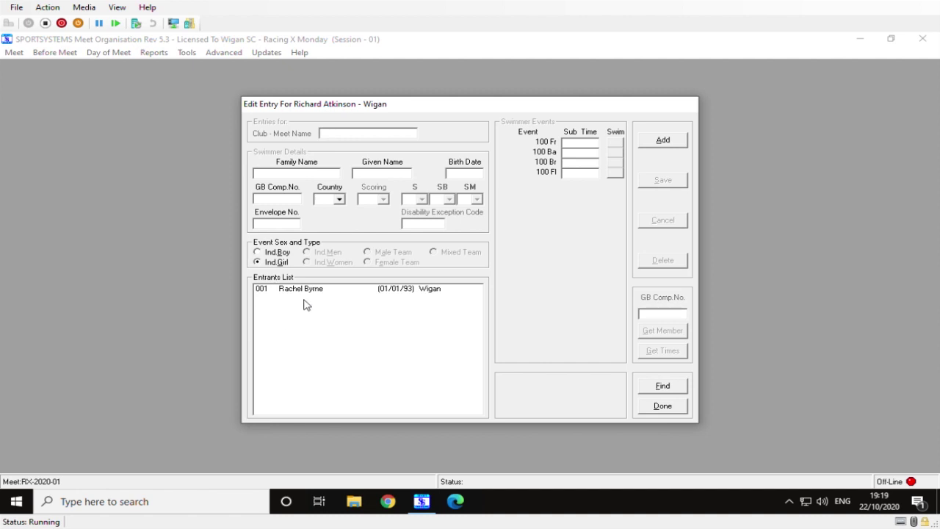
click(270, 253)
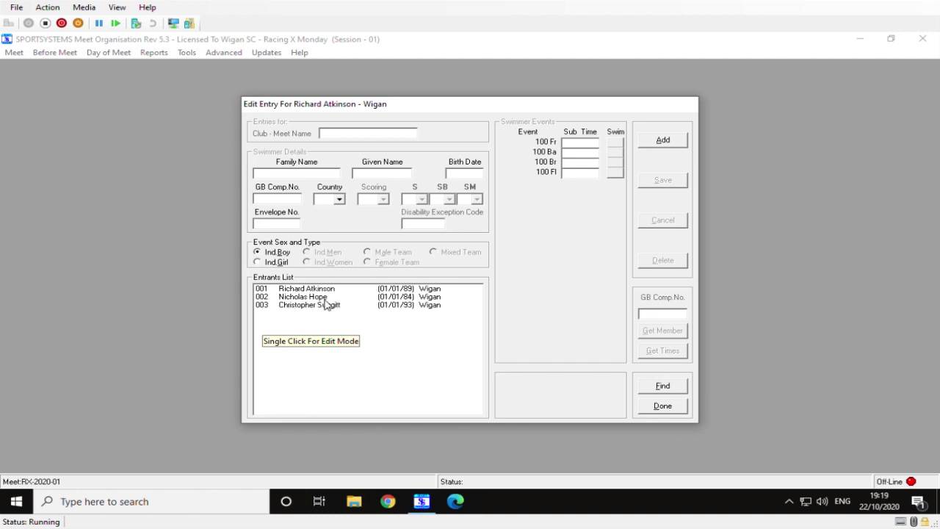
click(326, 297)
click(326, 307)
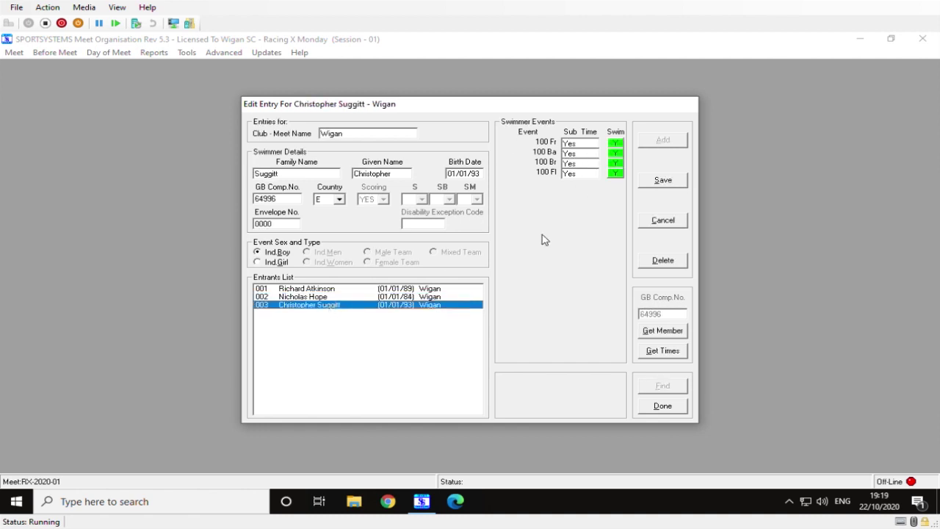
click(329, 289)
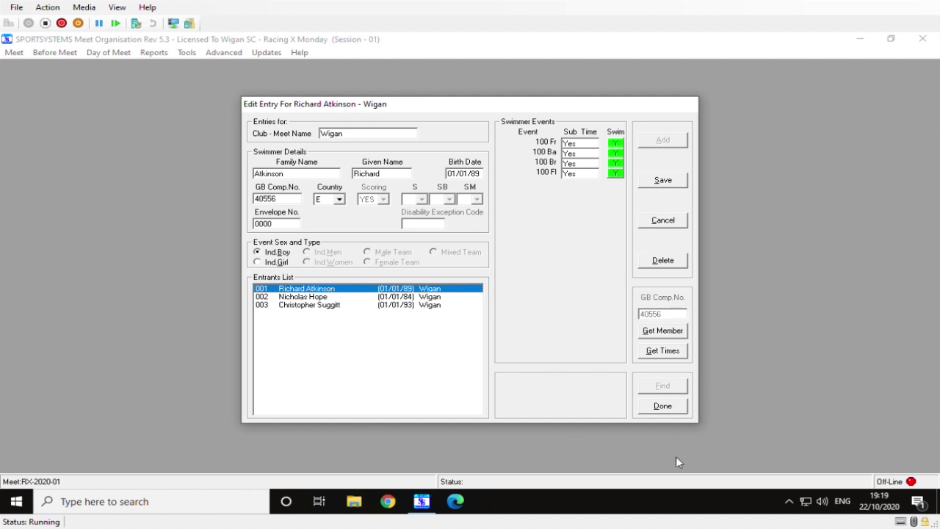
click(664, 406)
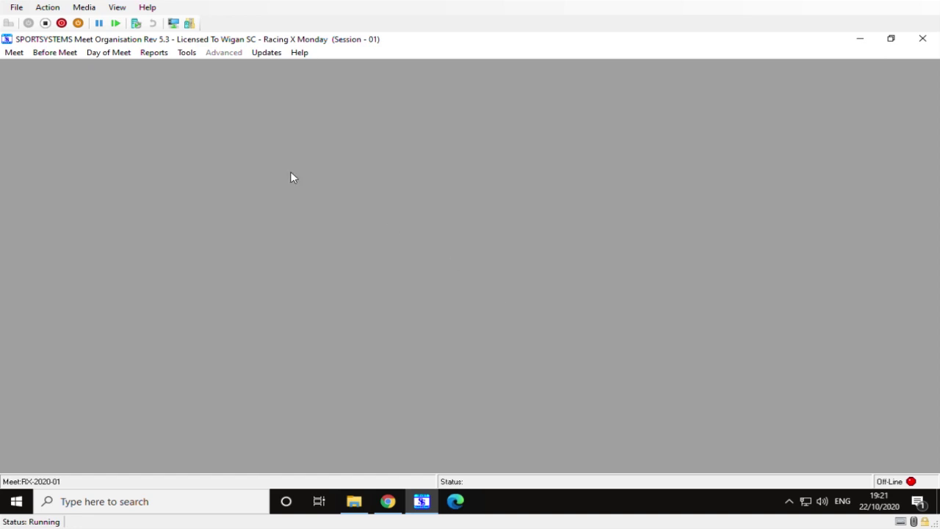
- Process the entries for all sessions with No Limit and Slow To Fast seeding, then close the processing report
click(128, 56)
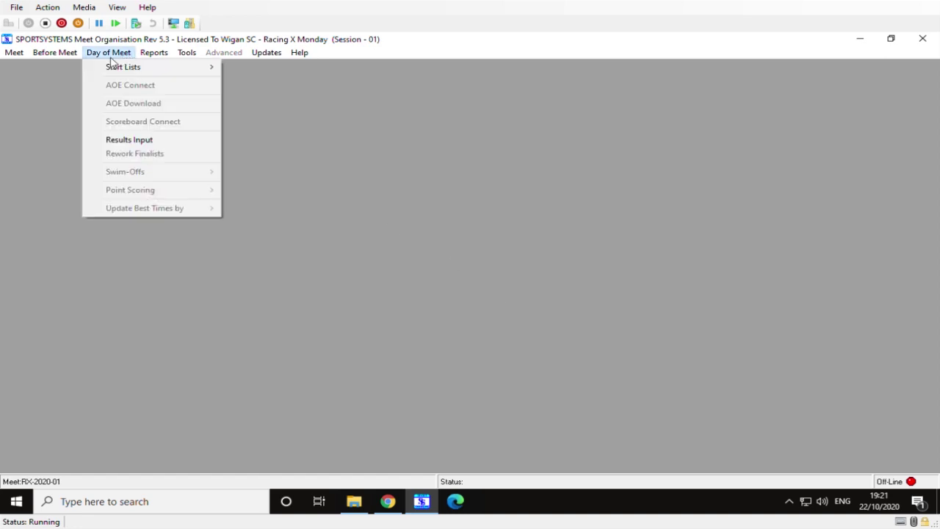
mouse_move(65, 55)
mouse_move(83, 150)
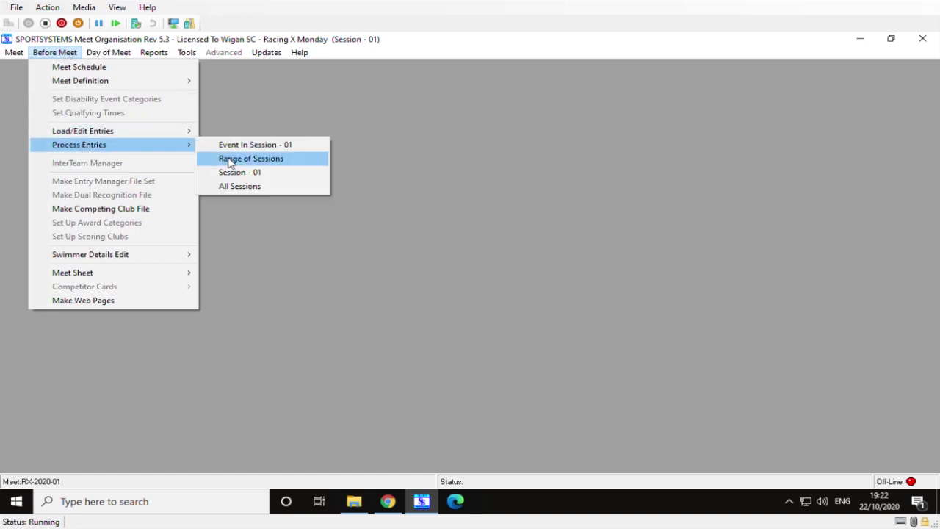
click(231, 188)
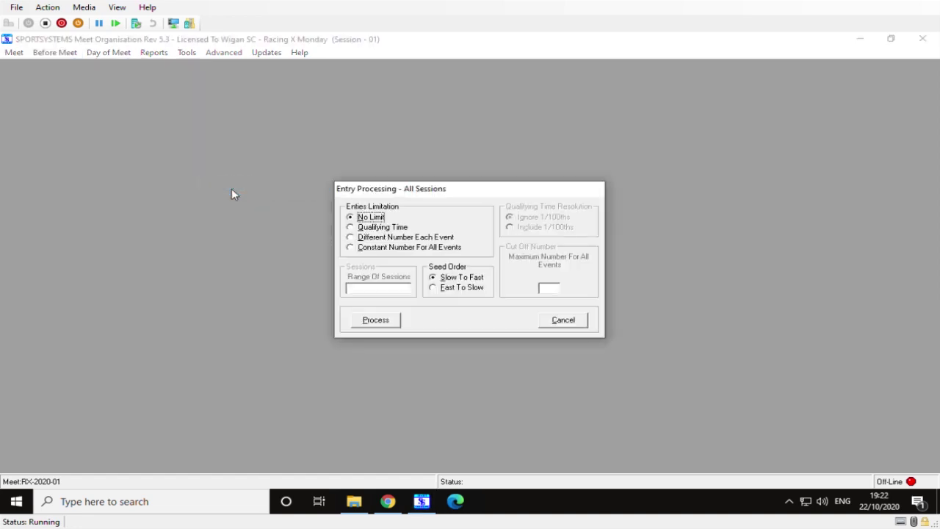
click(375, 321)
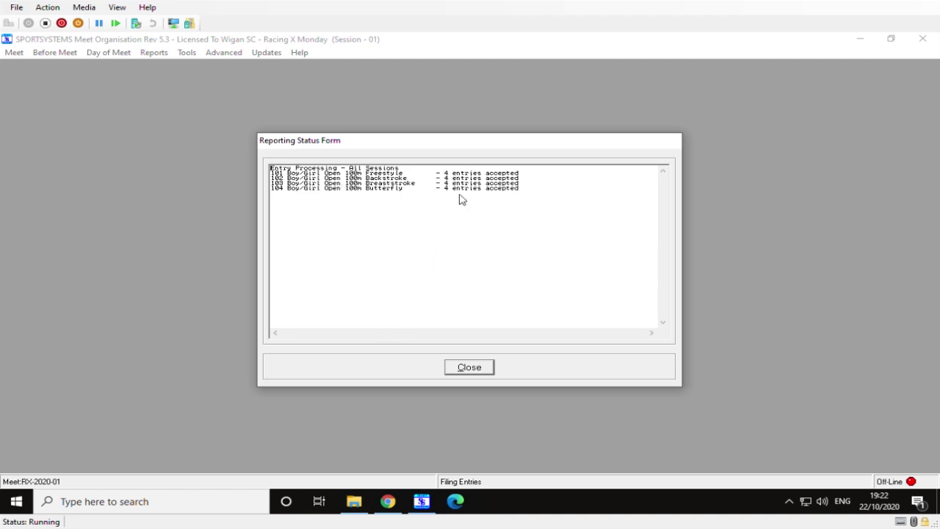
click(469, 367)
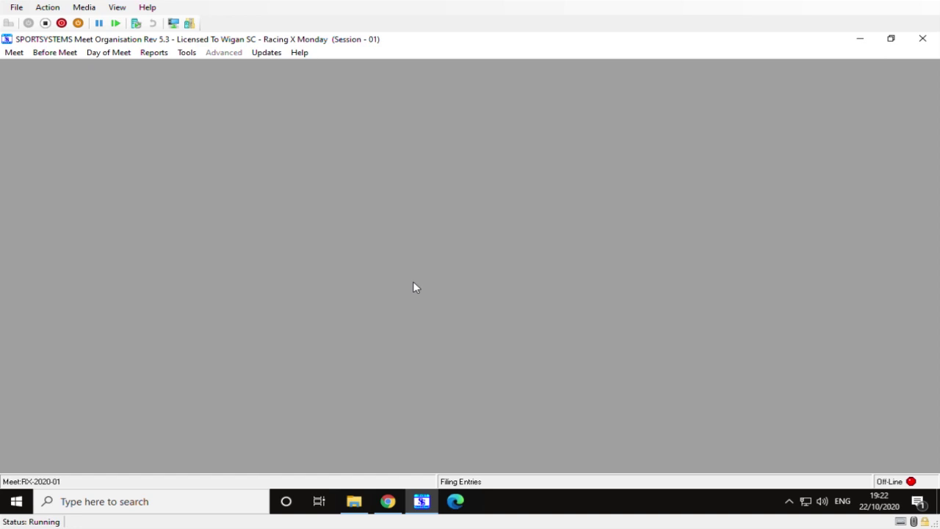
- Create the Competing Swimmers file with the Gov. Body Registration Number appended
click(154, 53)
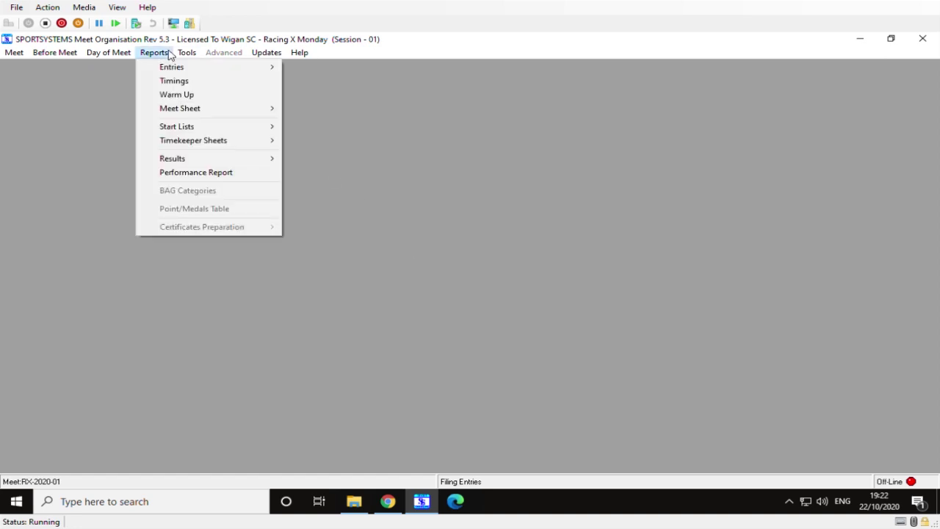
mouse_move(174, 69)
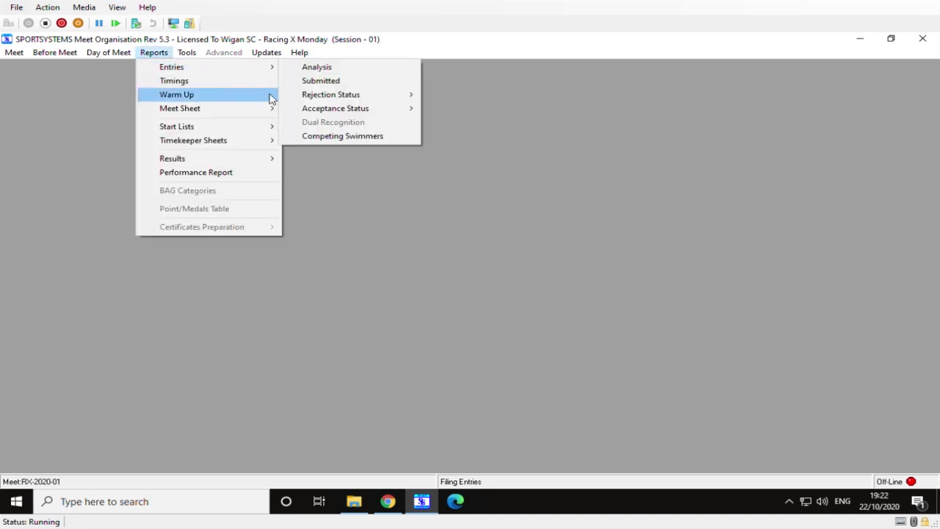
click(369, 146)
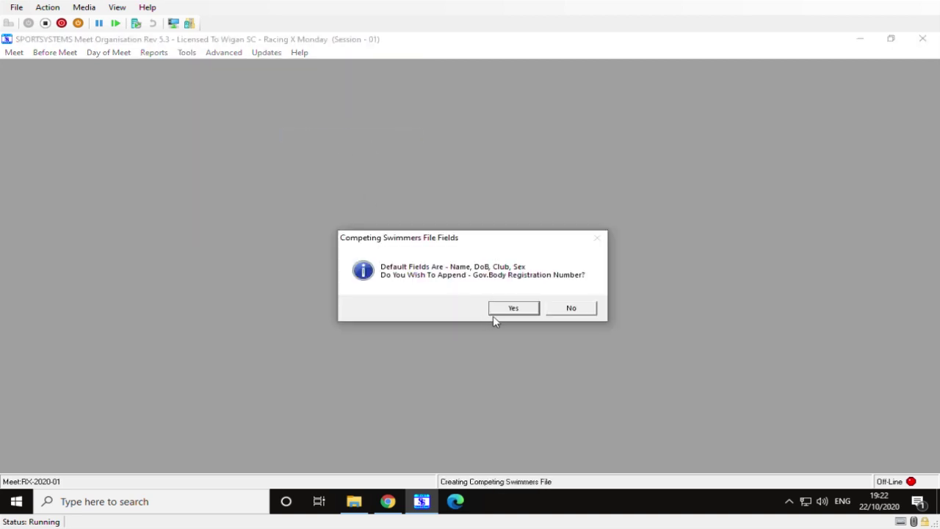
click(512, 309)
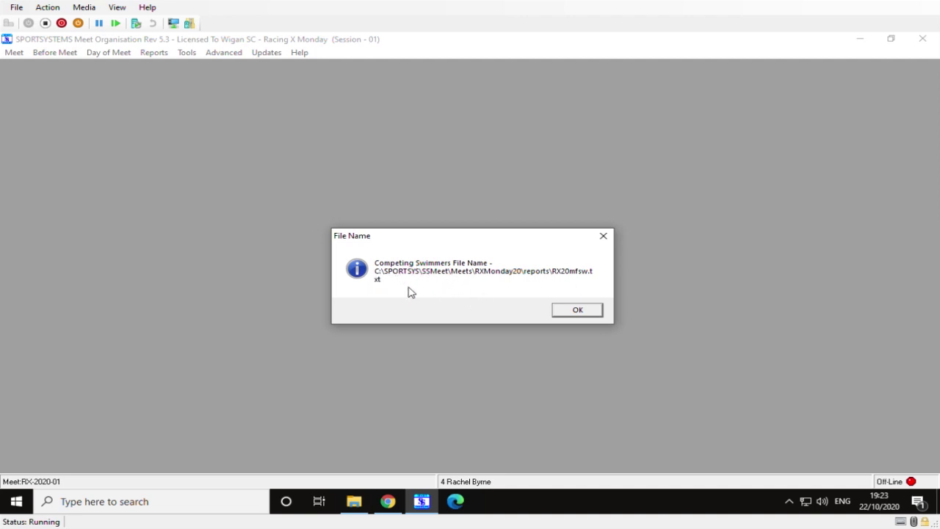
click(594, 314)
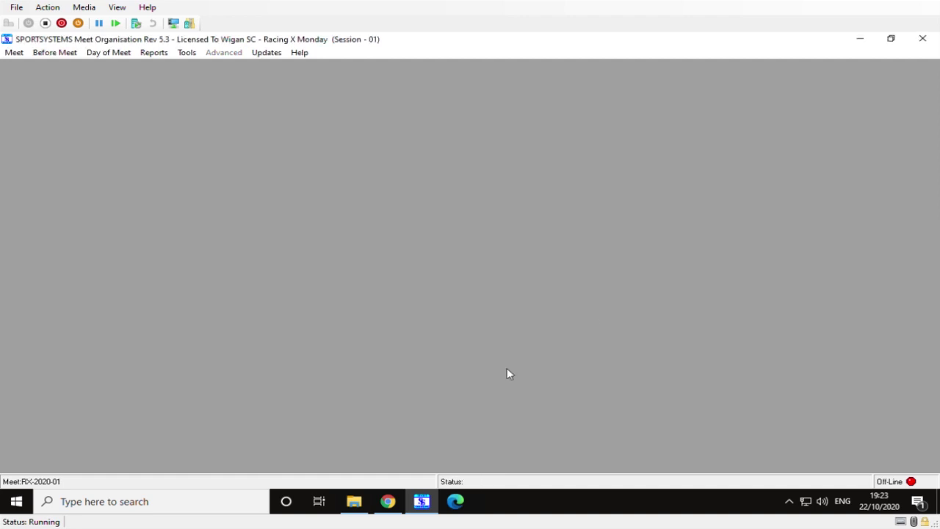
- In File Explorer, locate RX20mfsw.txt in the RXMonday20 reports folder and copy the folder's path
click(360, 500)
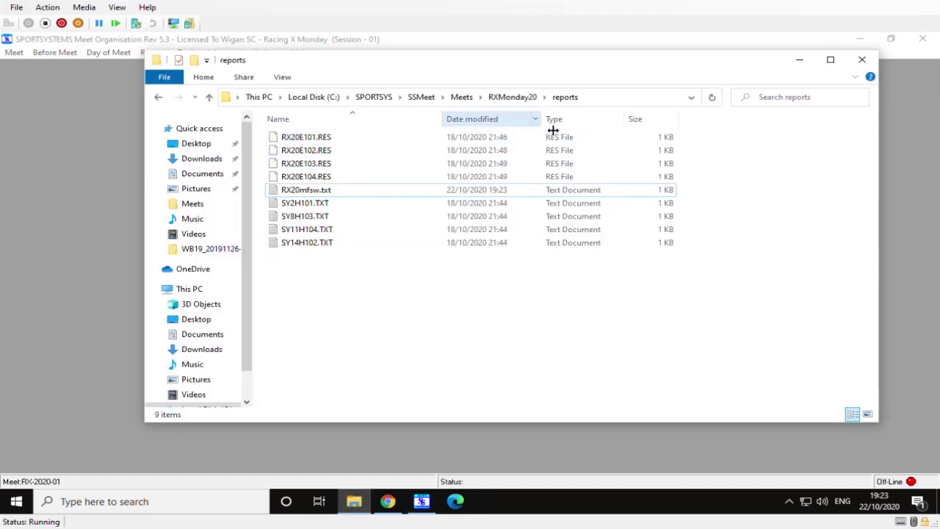
click(285, 190)
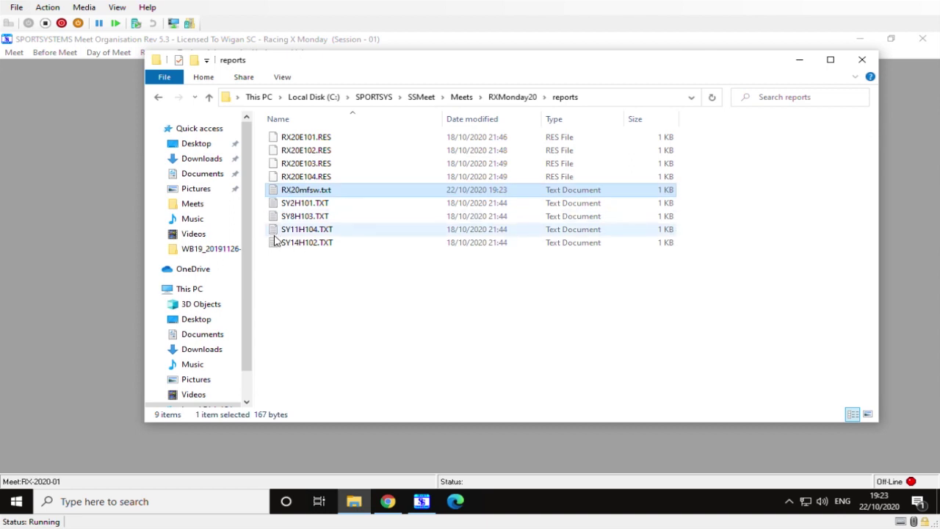
click(321, 205)
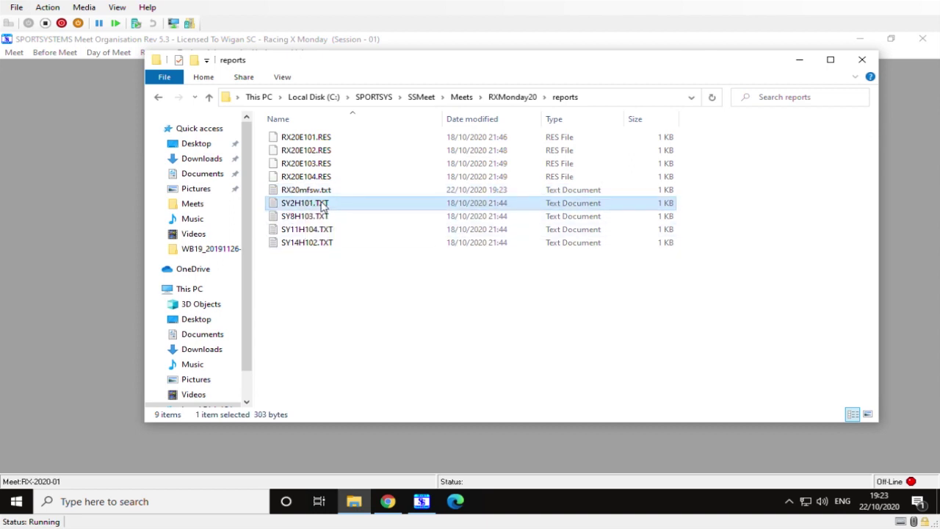
click(329, 191)
click(602, 96)
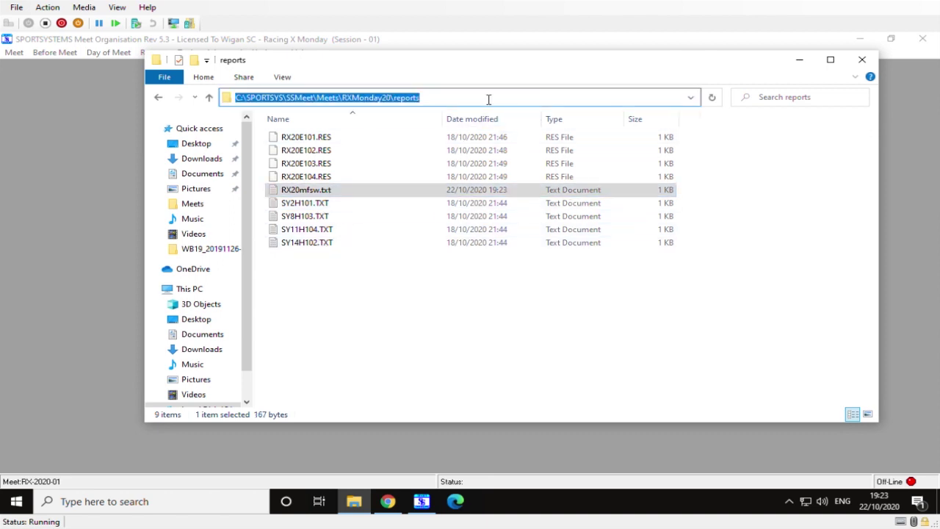
right_click(390, 107)
right_click(390, 86)
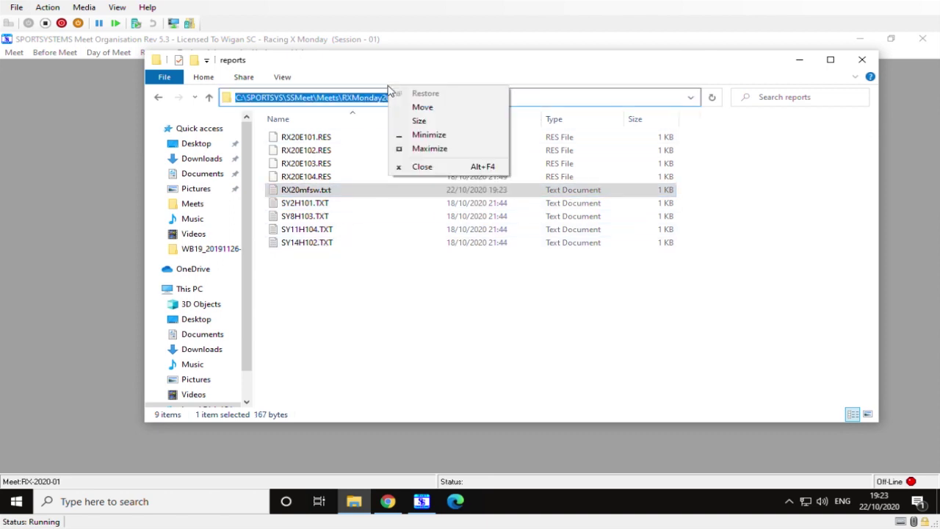
right_click(382, 96)
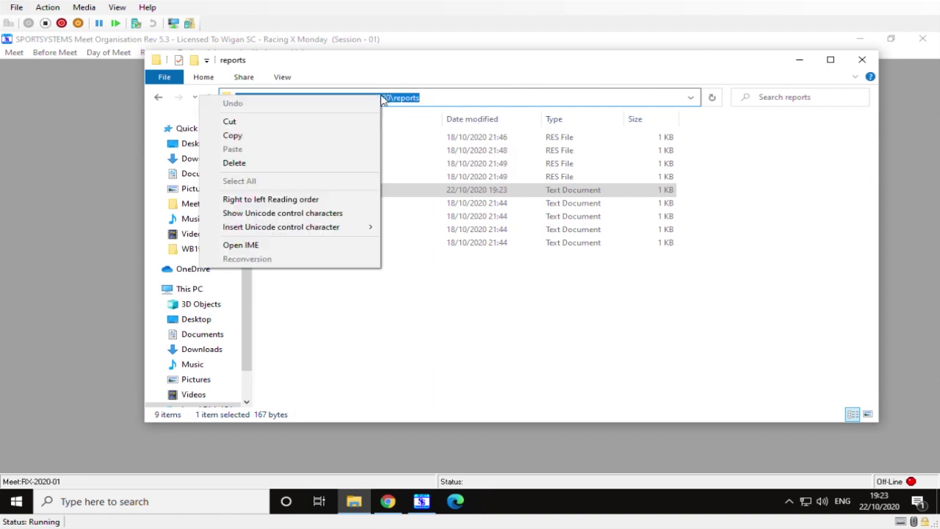
click(294, 135)
- In Chrome, run the Competition Entry Check as a Full Report on RX20mfsw.txt from the RXMonday20 reports folder
click(388, 501)
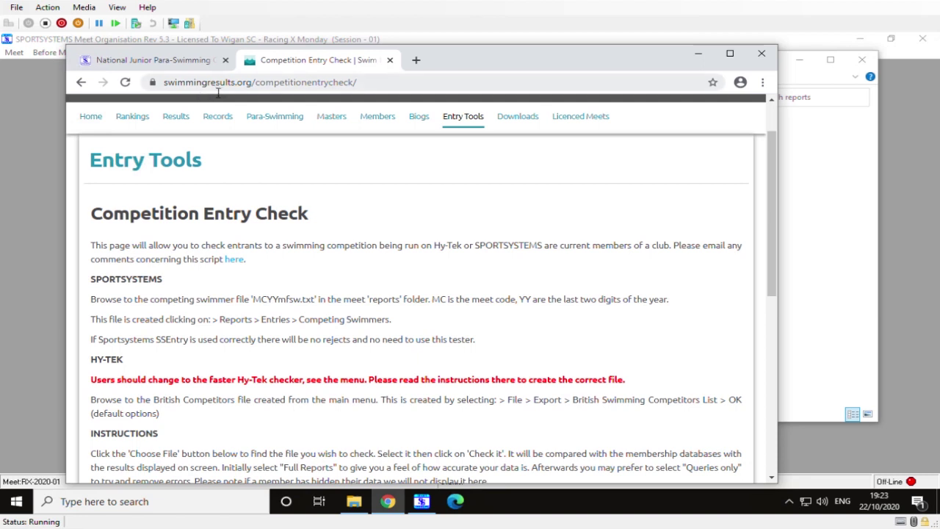
mouse_move(462, 132)
scroll(372, 267, down, 1)
scroll(372, 268, down, 3)
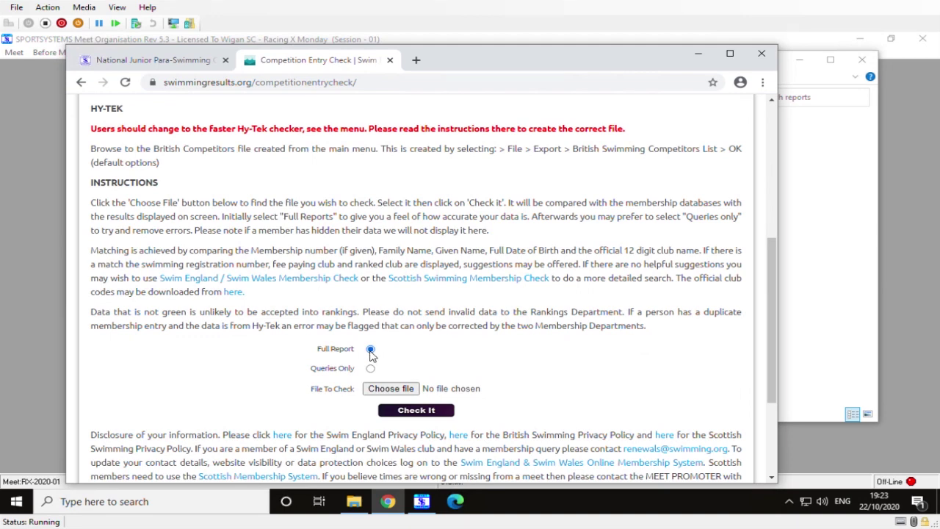
click(393, 394)
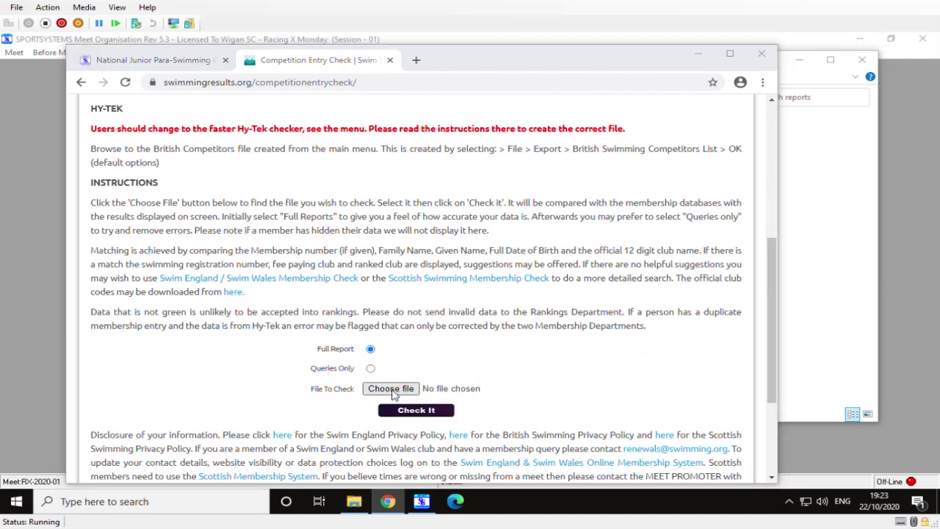
click(268, 80)
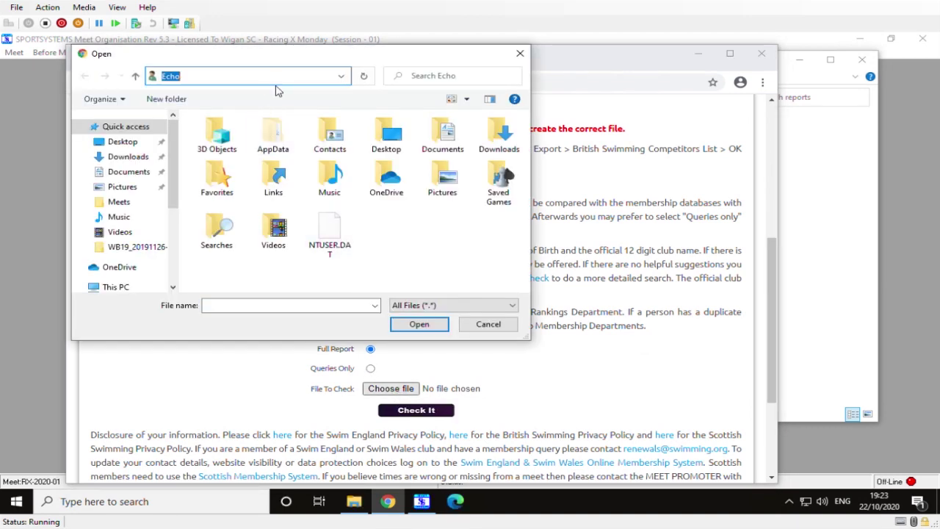
key(ctrl+v)
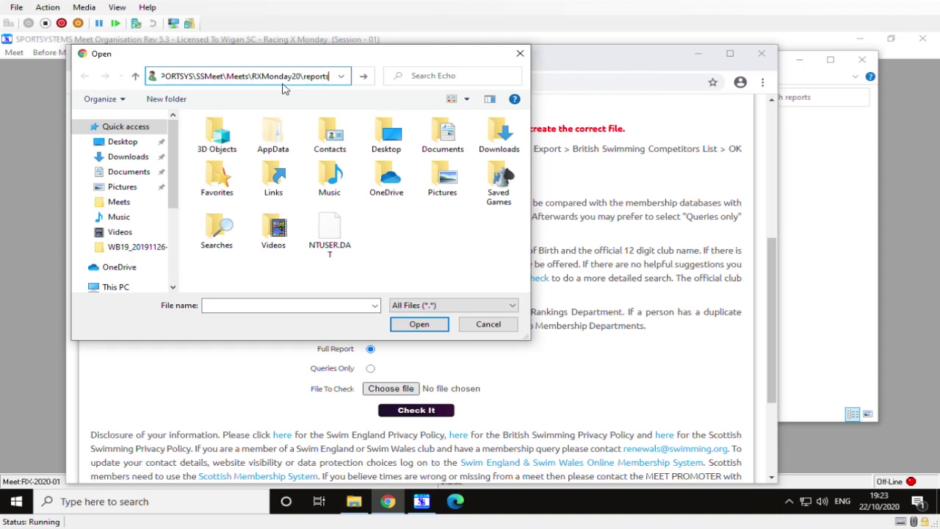
key(Return)
click(247, 190)
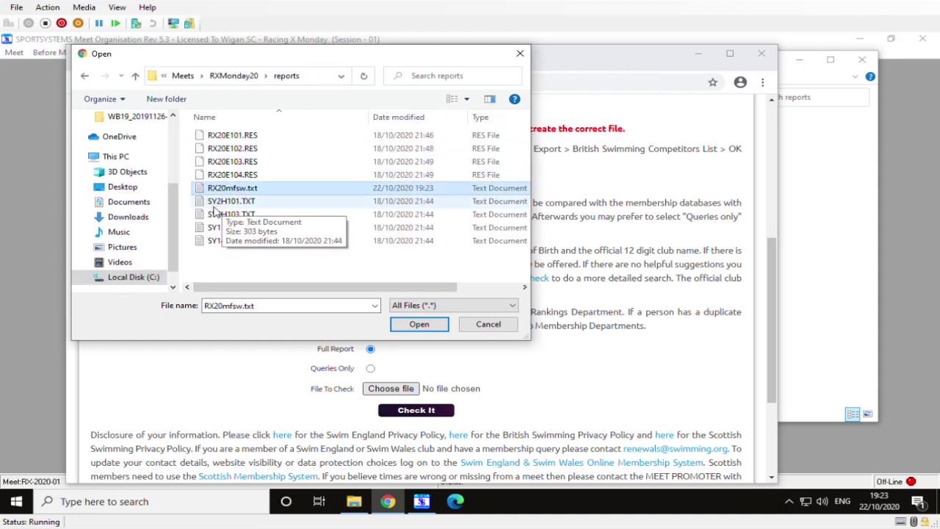
click(418, 325)
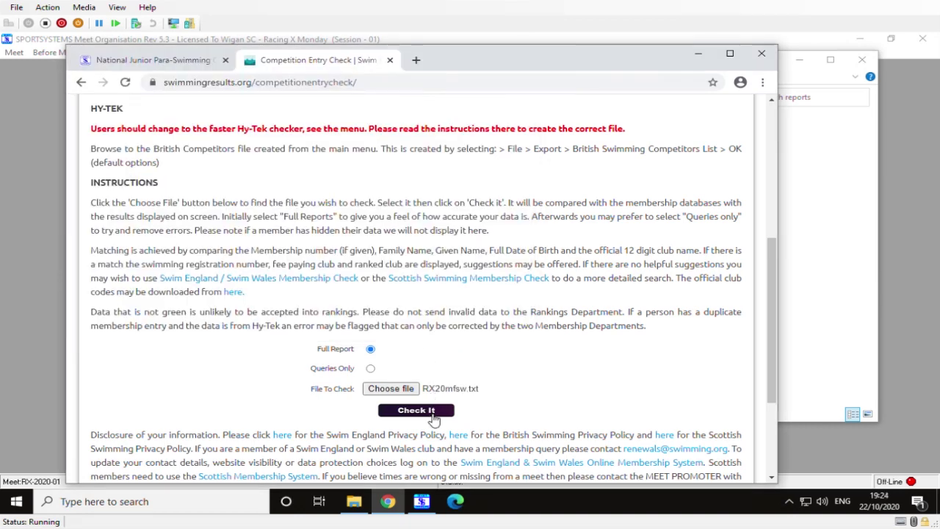
click(433, 417)
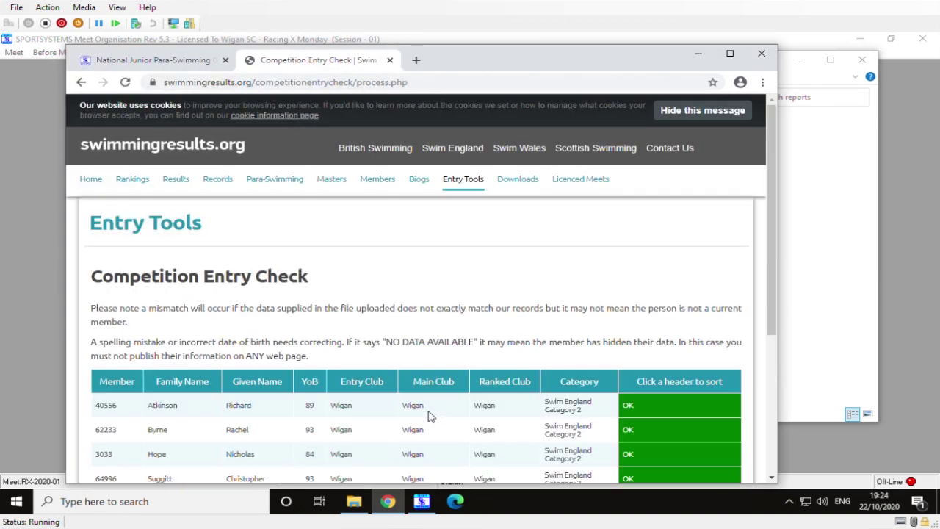
- Review the entry check status of every listed swimmer, and minimise the browser and File Explorer to return to SPORTSYSTEMS
scroll(438, 405, down, 3)
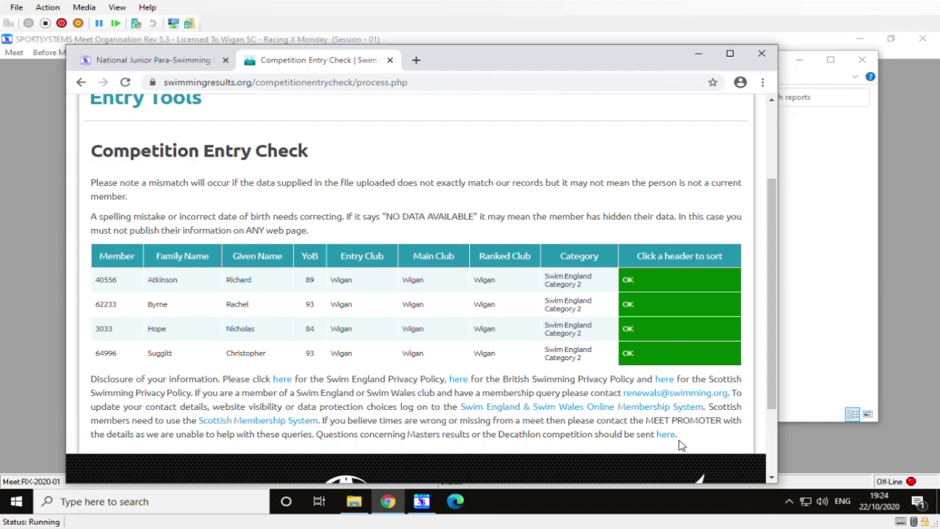
scroll(523, 382, down, 1)
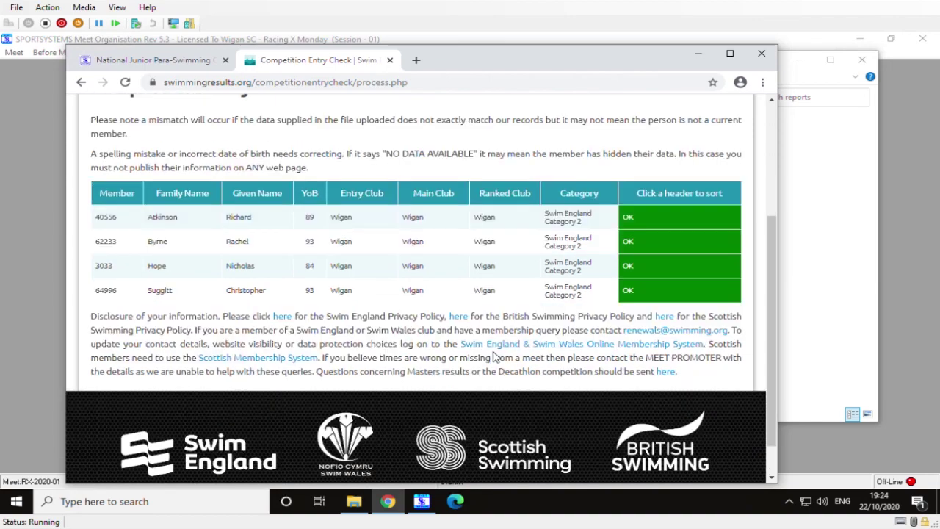
scroll(497, 358, up, 1)
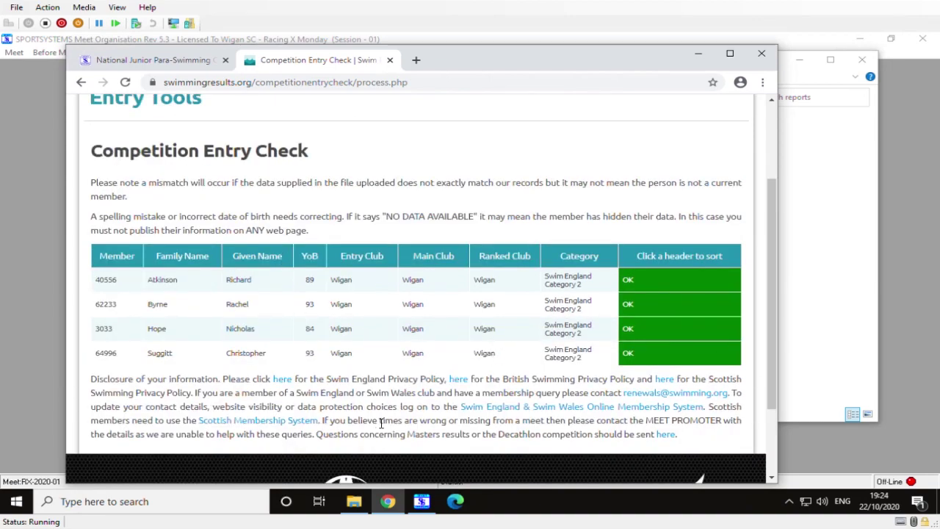
click(699, 54)
click(807, 62)
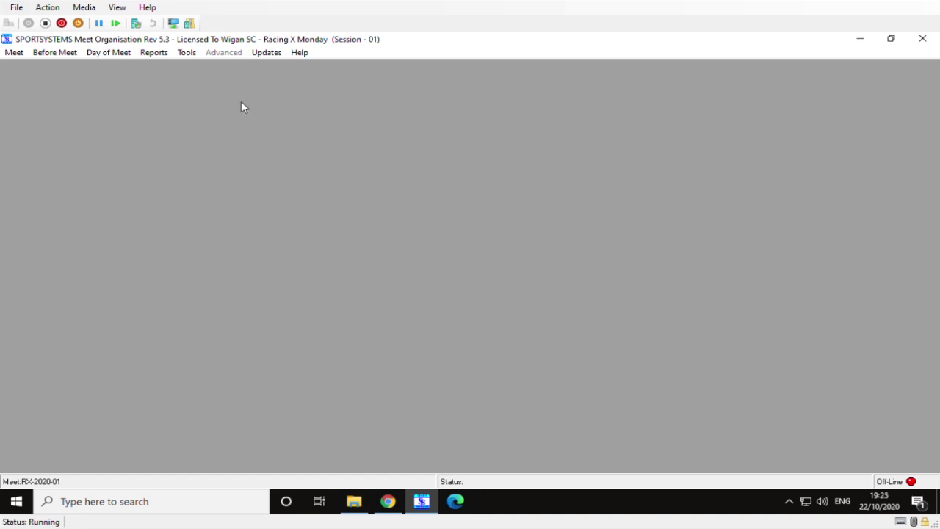
- Prepare the start list for Event 101 100m Freestyle, accepting 10 lanes and Spearhead All Heats, and seed its heats
click(128, 56)
mouse_move(130, 67)
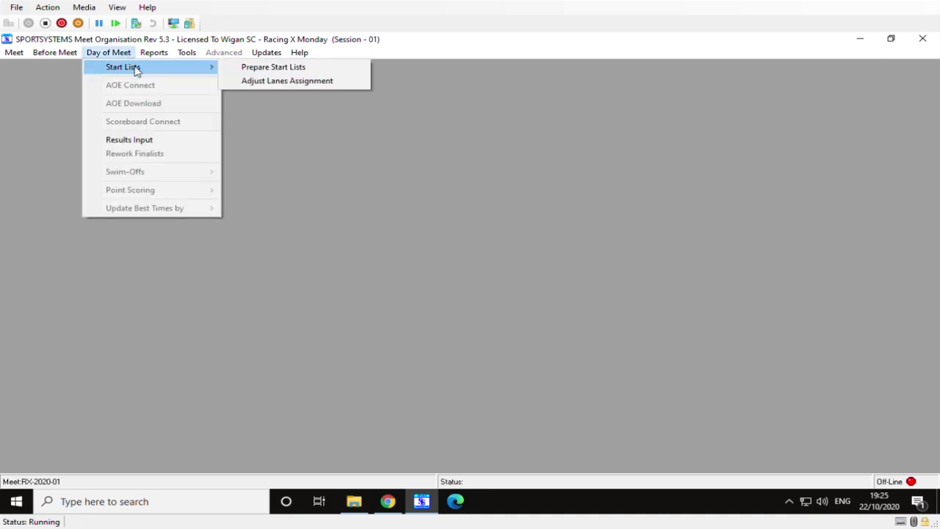
click(243, 66)
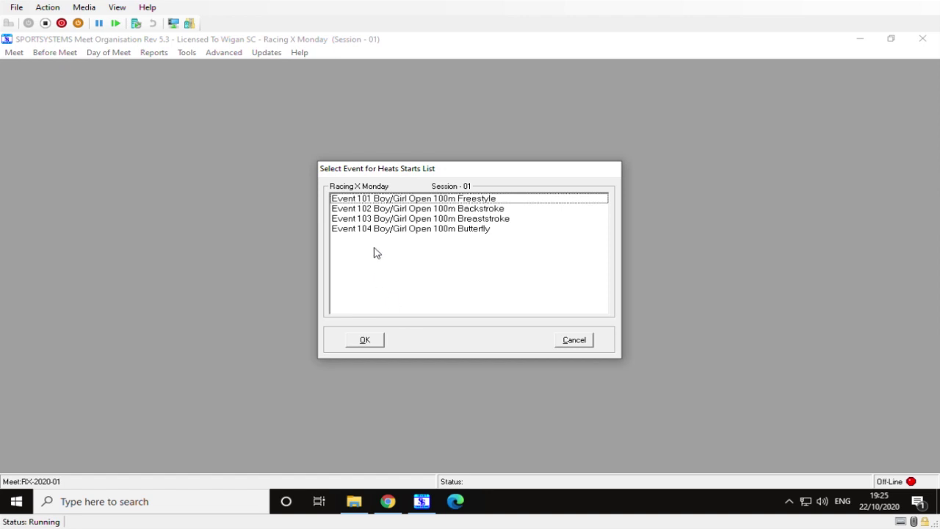
double_click(372, 202)
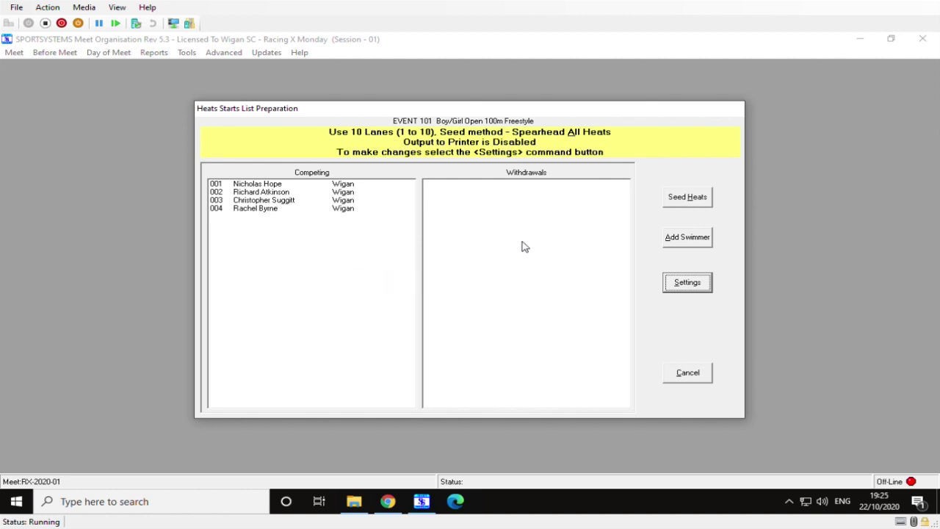
click(704, 288)
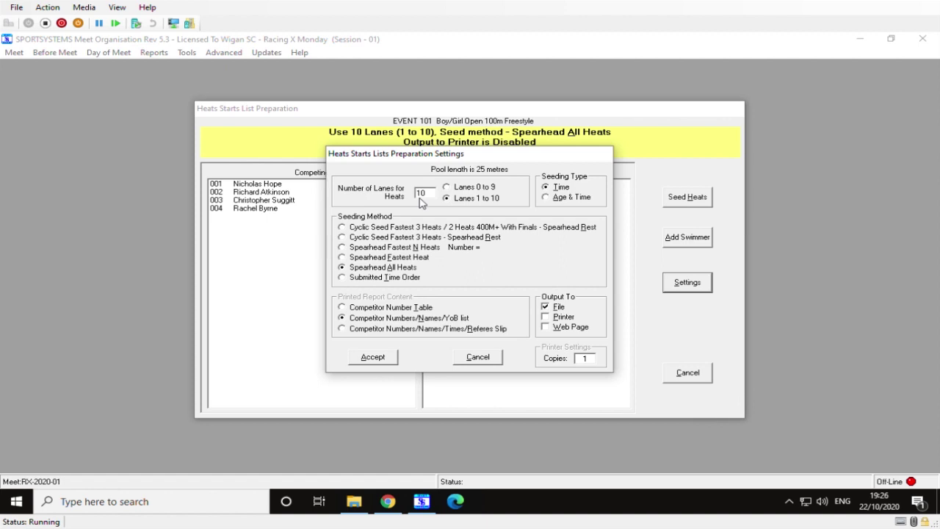
click(393, 359)
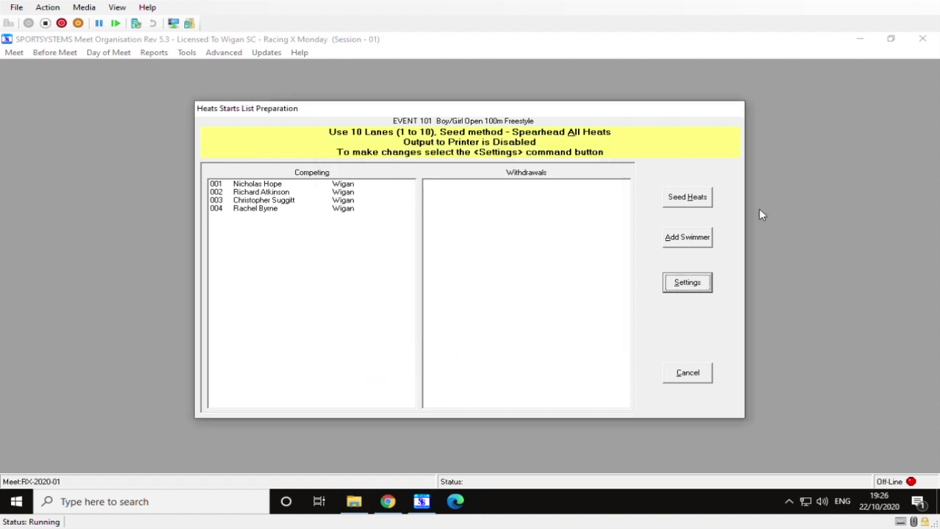
click(689, 206)
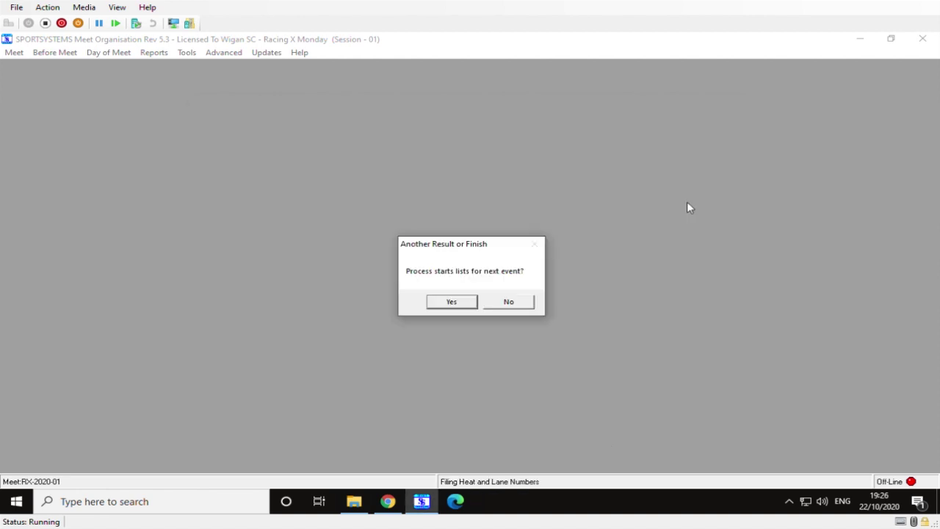
- Seed the heats for Event 102 Backstroke, Event 103 Breaststroke and Event 104 Butterfly
click(468, 302)
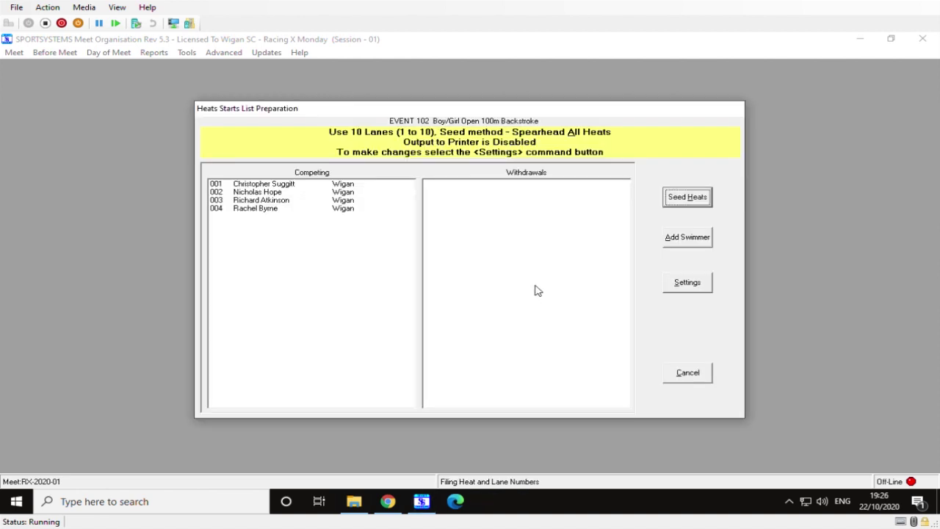
click(691, 201)
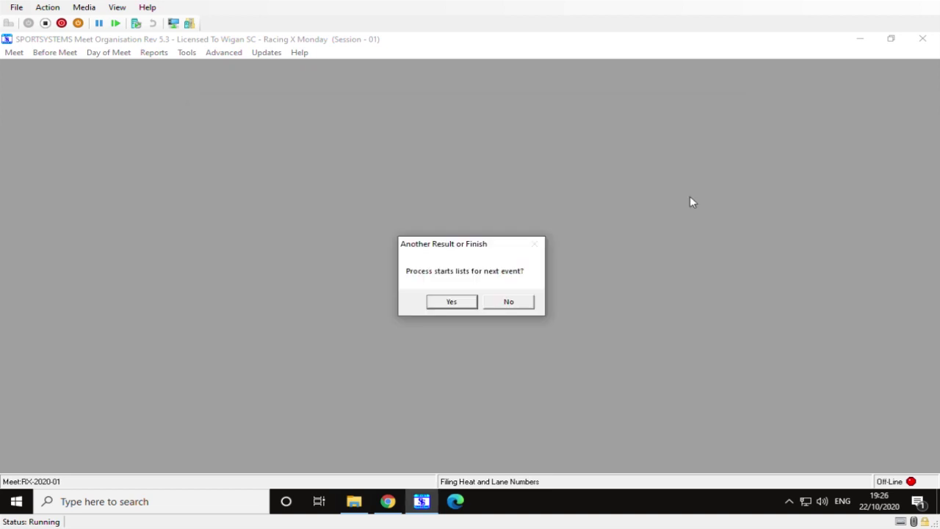
click(468, 301)
click(688, 202)
click(456, 302)
click(686, 199)
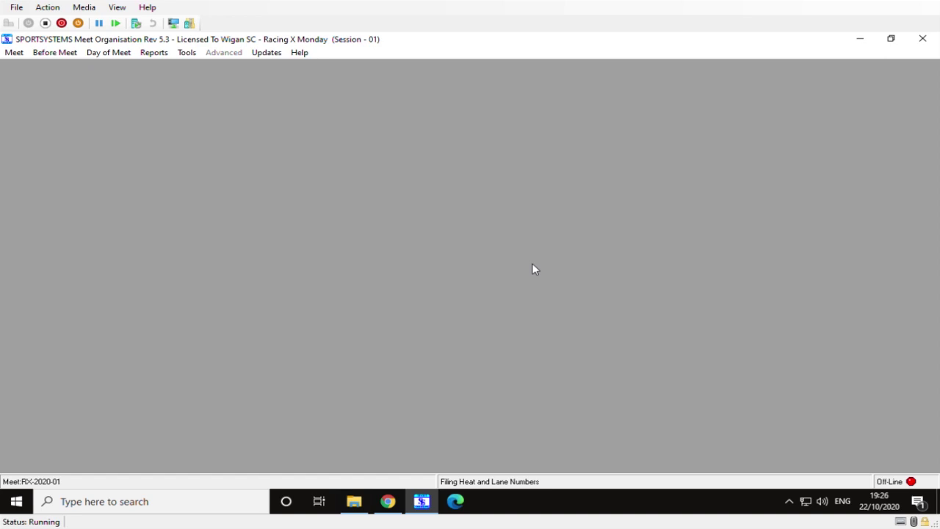
- Start results input for Event 101 100m Freestyle, accepting the timing settings and setting Record Split Times to No
click(101, 57)
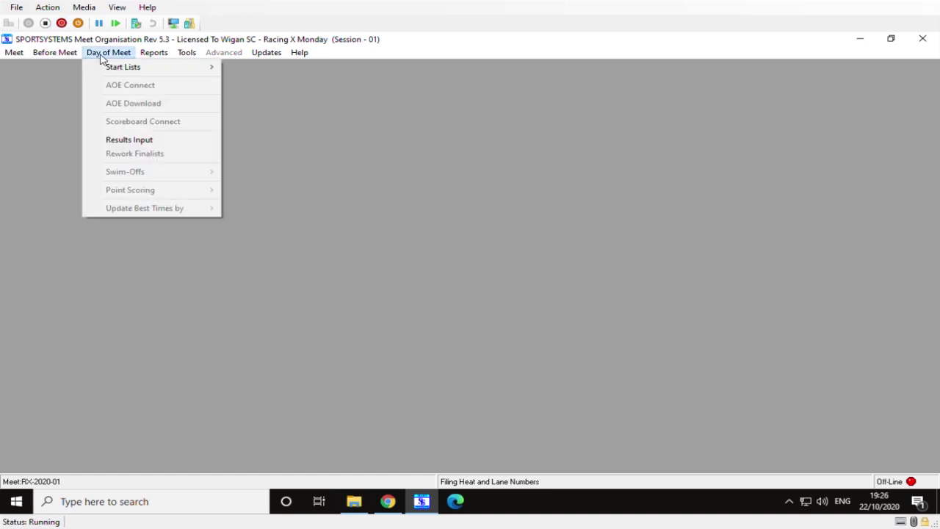
click(120, 140)
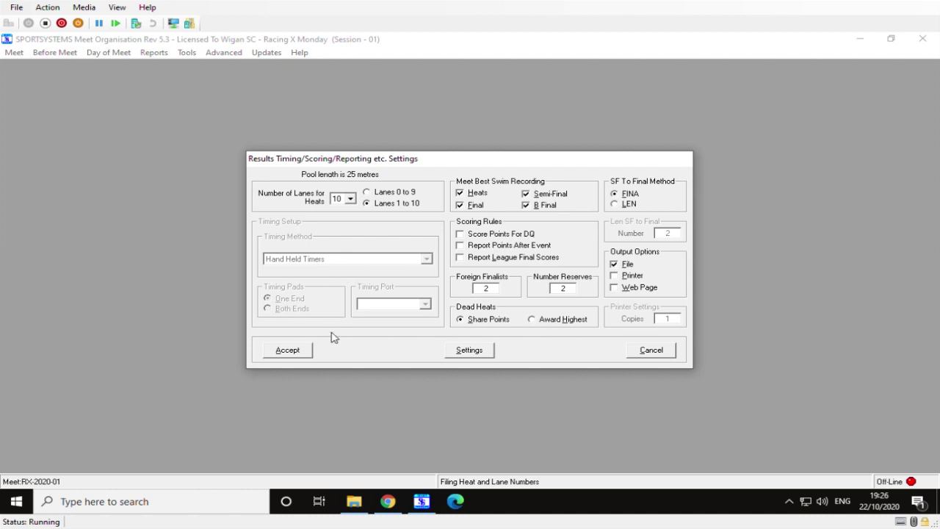
click(302, 356)
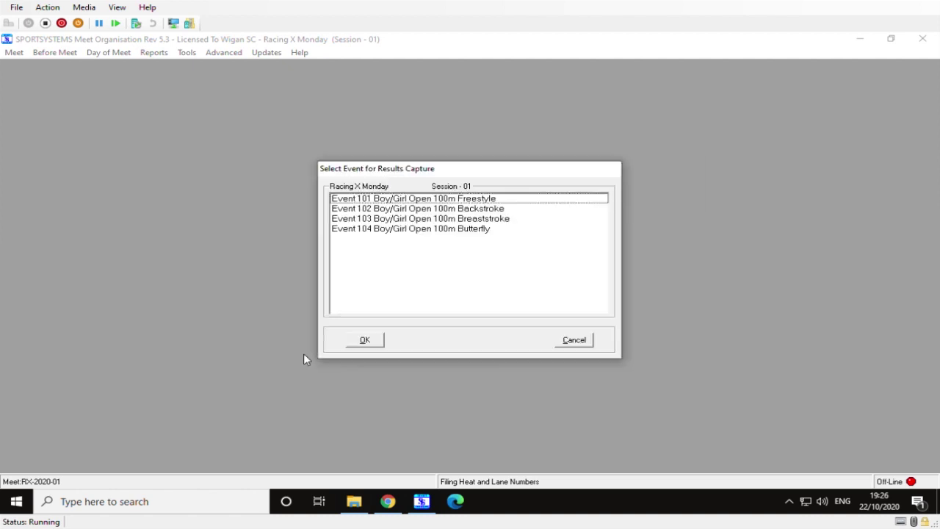
double_click(476, 201)
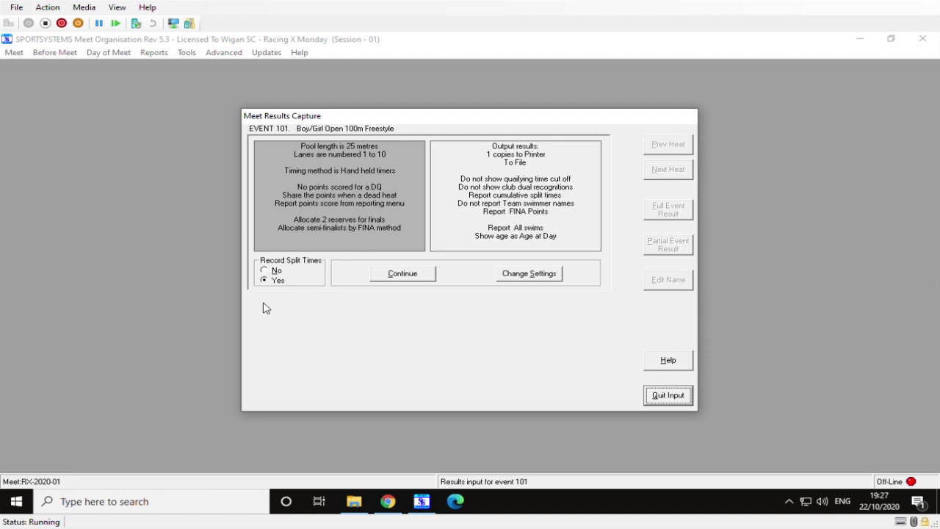
click(268, 271)
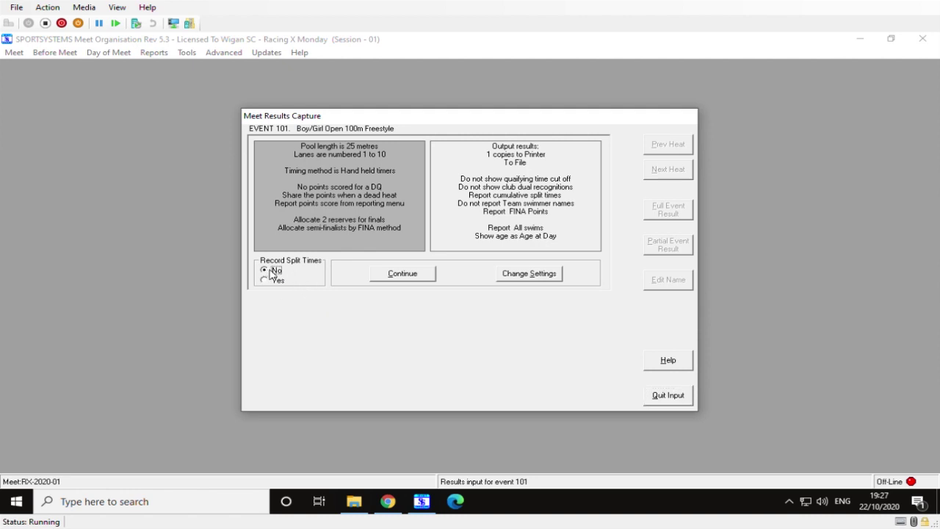
click(403, 273)
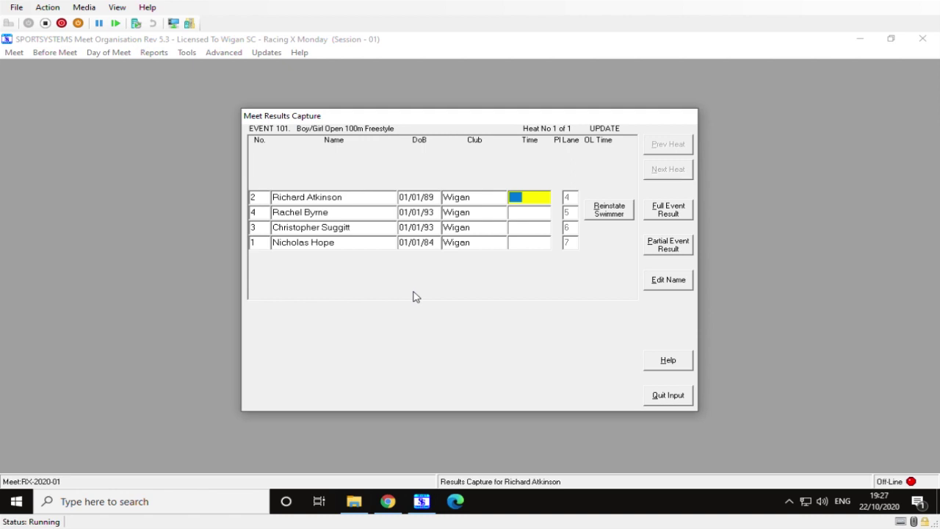
- Enter a finish time of 59 seconds for the lane 4 swimmer in Event 101
text(59)
key(Return)
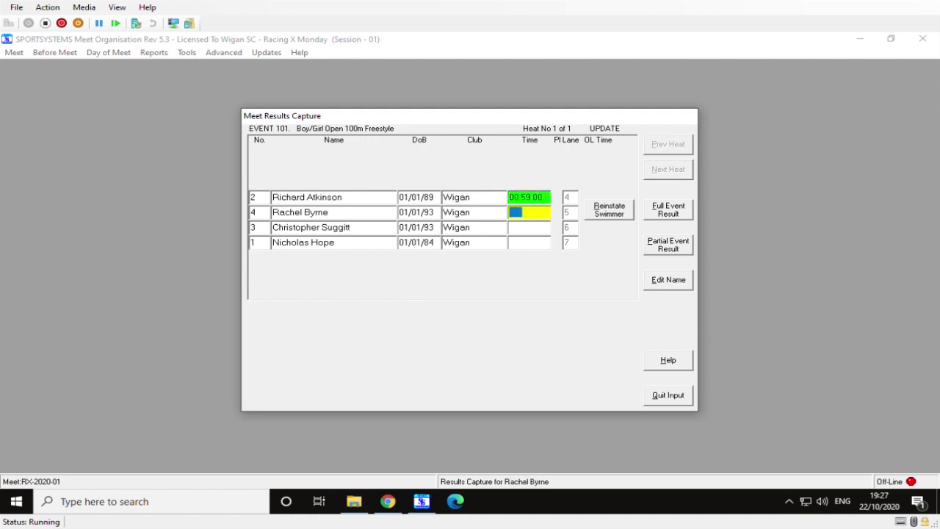
- Try to enter 112 as the finish time for the lane 5 swimmer
click(531, 215)
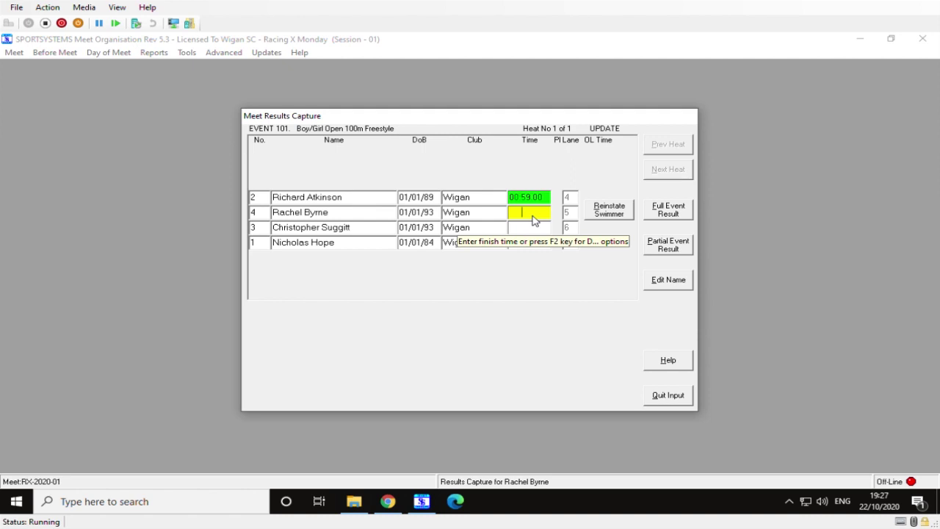
text(59.)
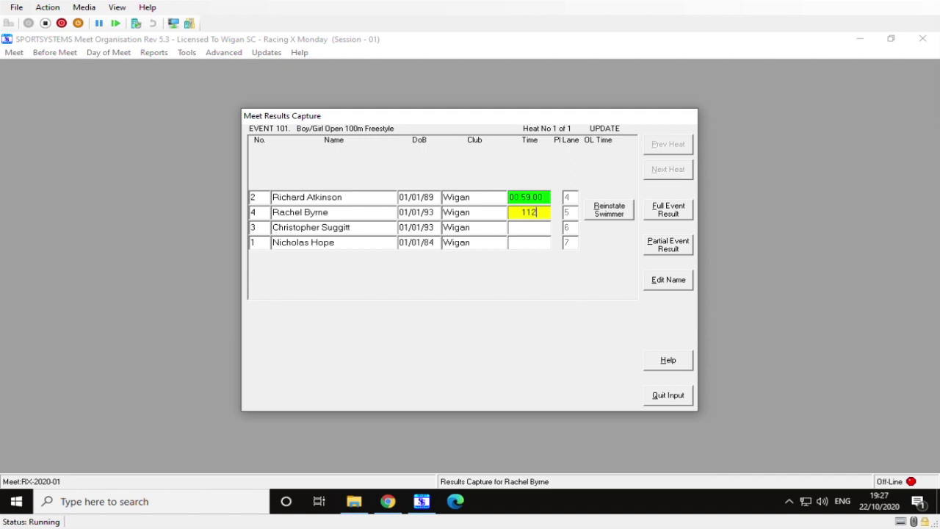
click(535, 242)
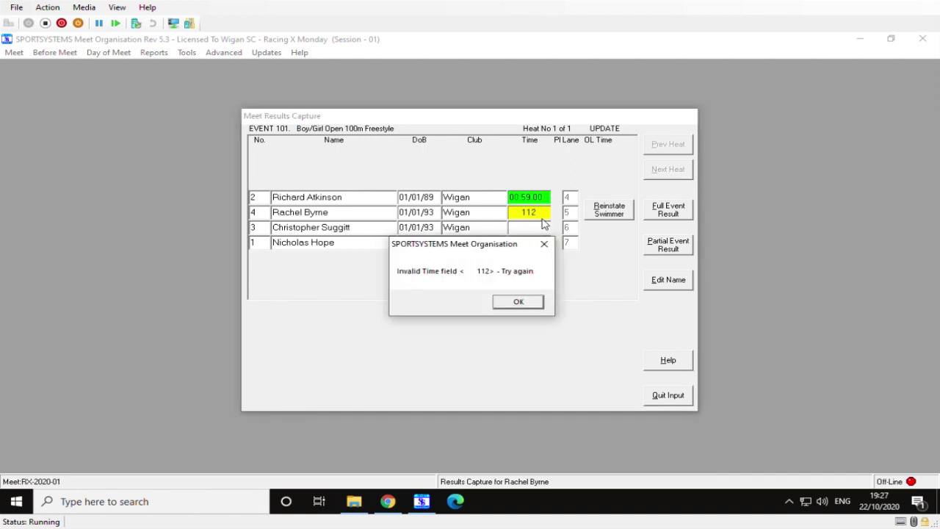
click(524, 302)
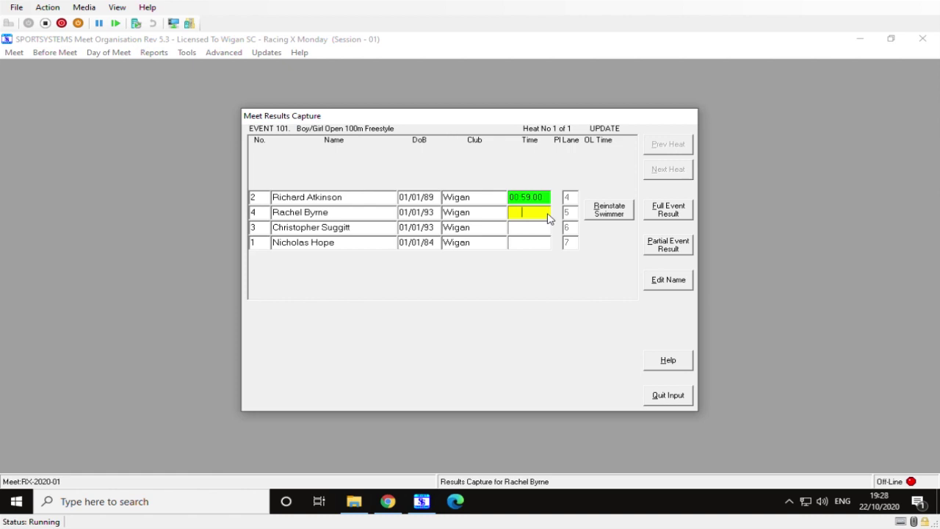
- Enter finish times of 1:01.23 for the lane 5 swimmer and 54 seconds for the lane 6 swimmer
text(61)
click(515, 214)
text(1:01.23)
key(Return)
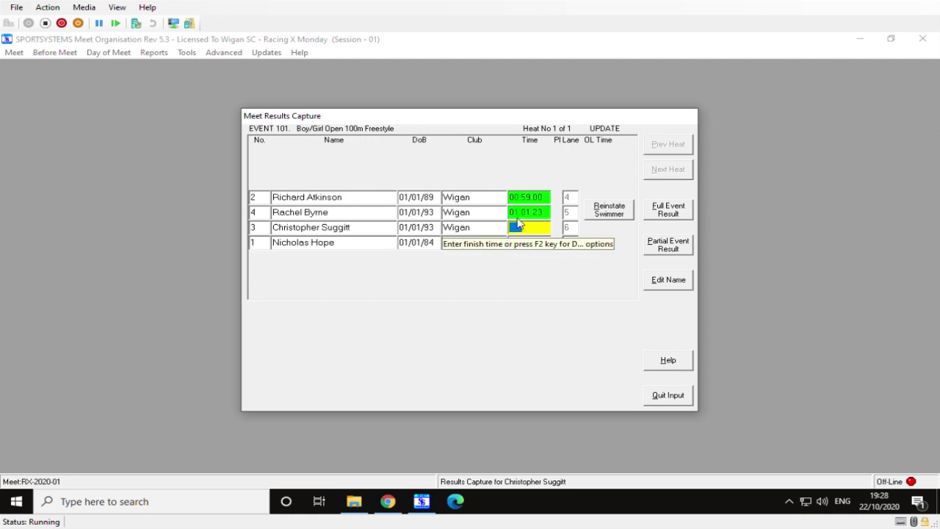
text(54)
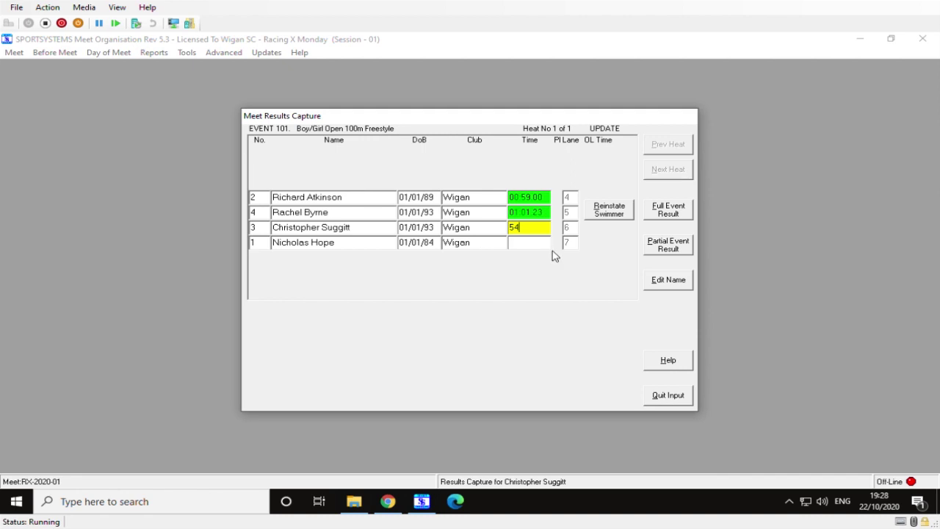
key(Return)
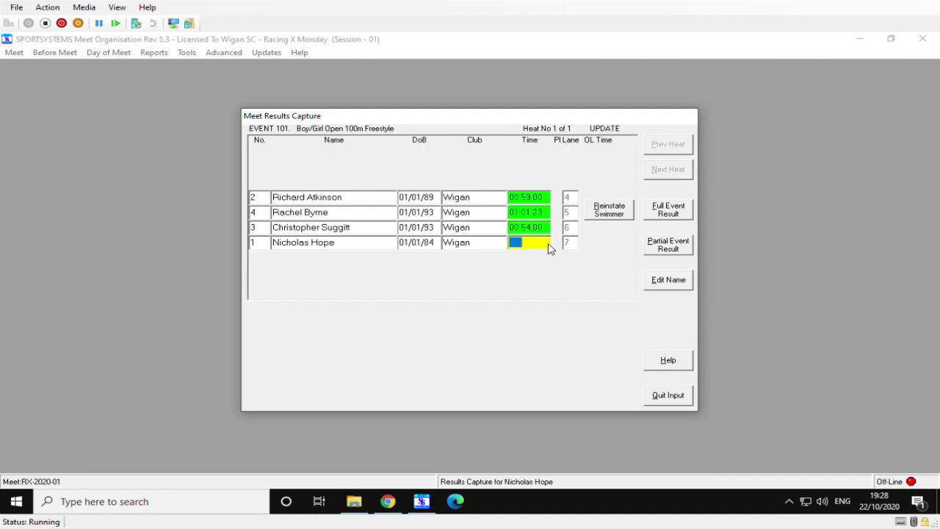
- Enter a finish time of 1:30 for the lane 7 swimmer and generate the full result for Event 101
text(130)
click(548, 227)
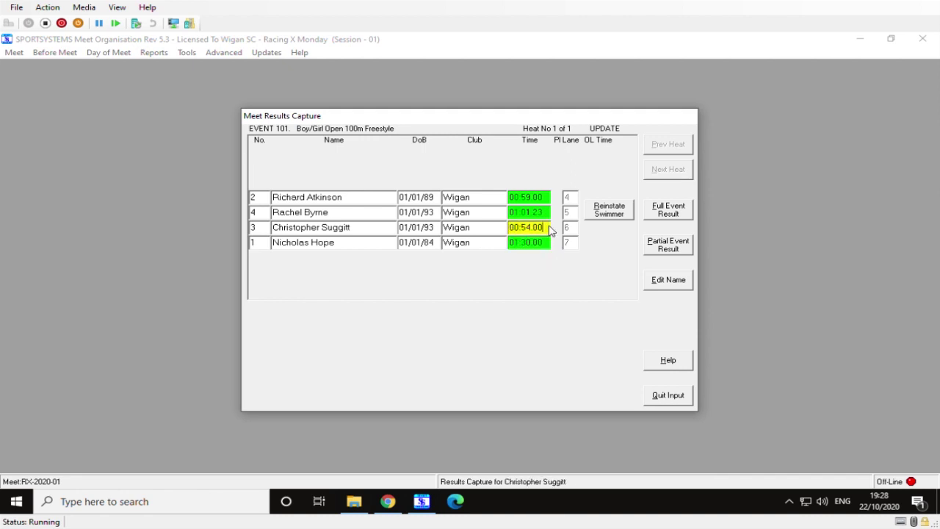
click(549, 247)
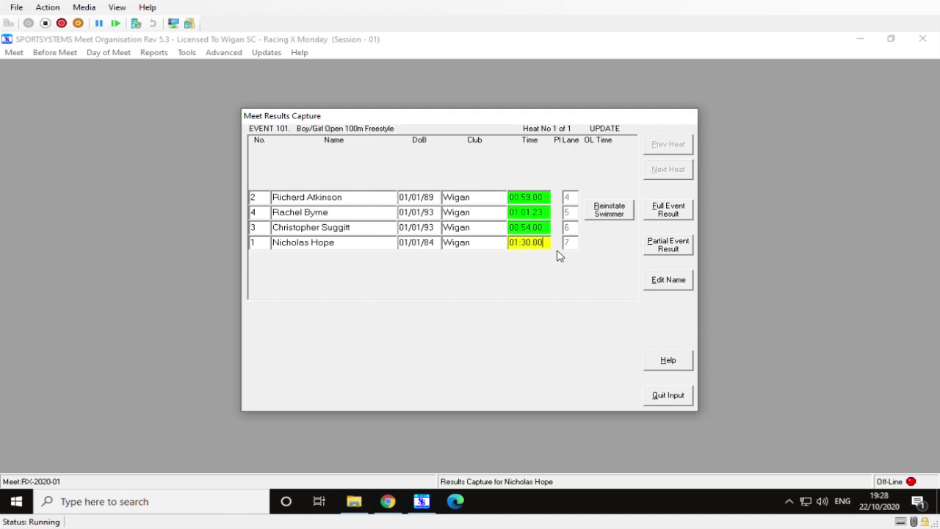
key(Return)
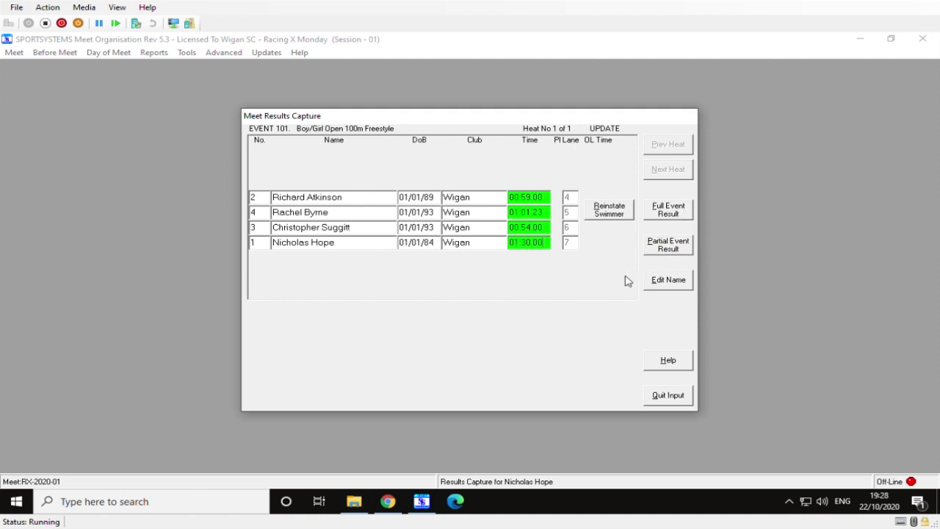
click(666, 213)
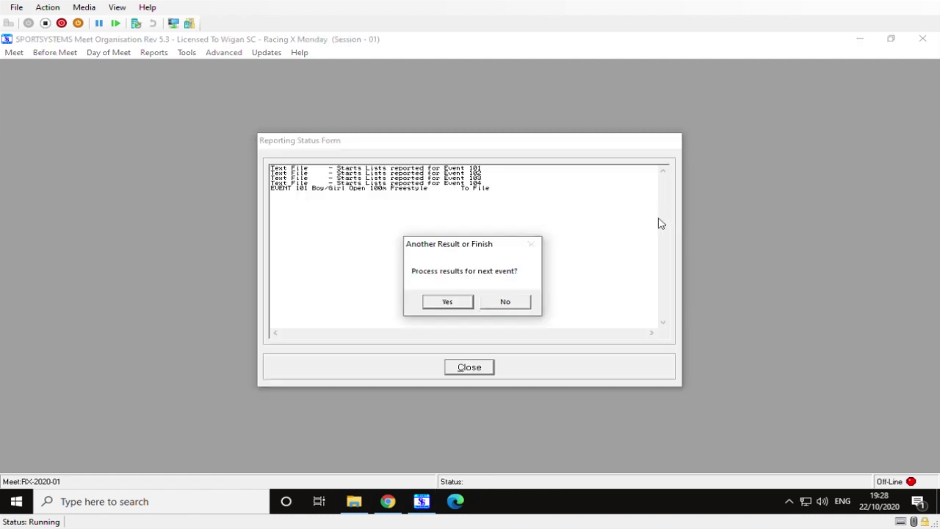
- Continue to Event 102 with split times recorded, and file a 1:02.00 finish with a 50 m split of 32 seconds for the lane 4 swimmer
click(455, 304)
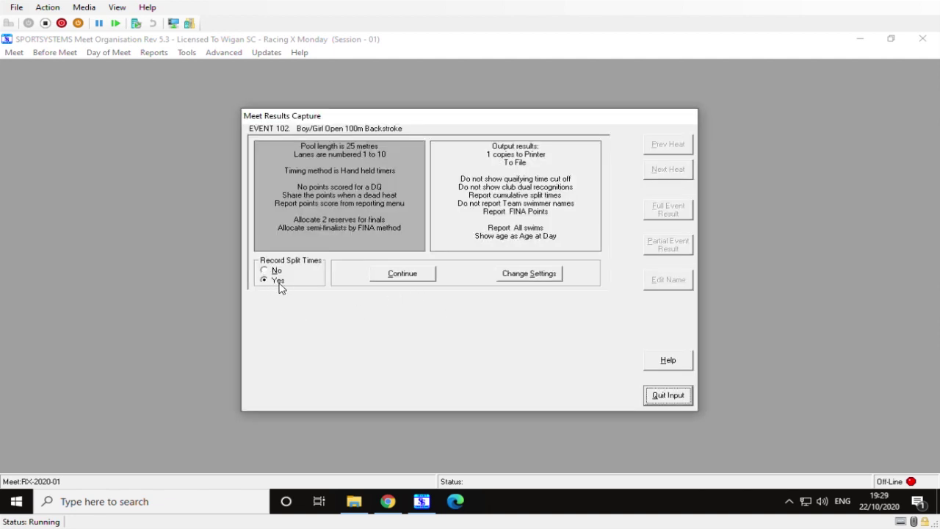
click(405, 277)
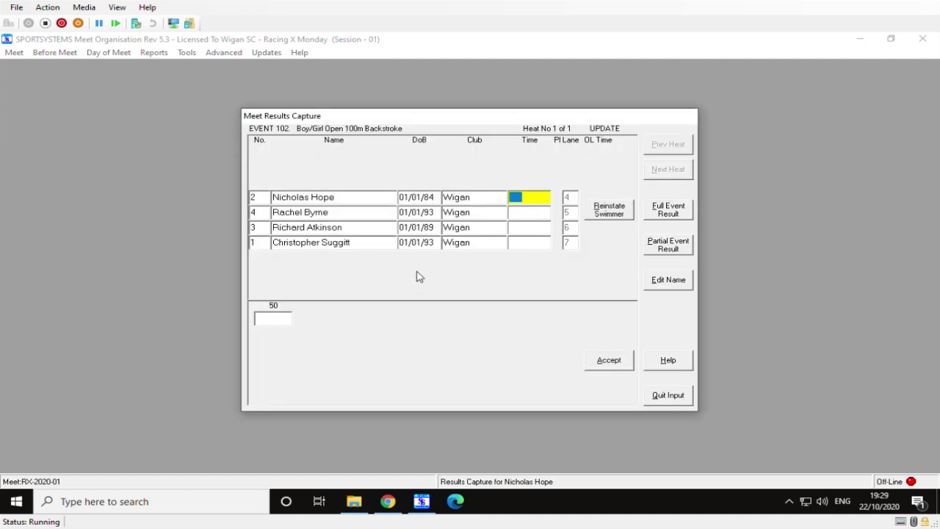
click(542, 200)
click(272, 322)
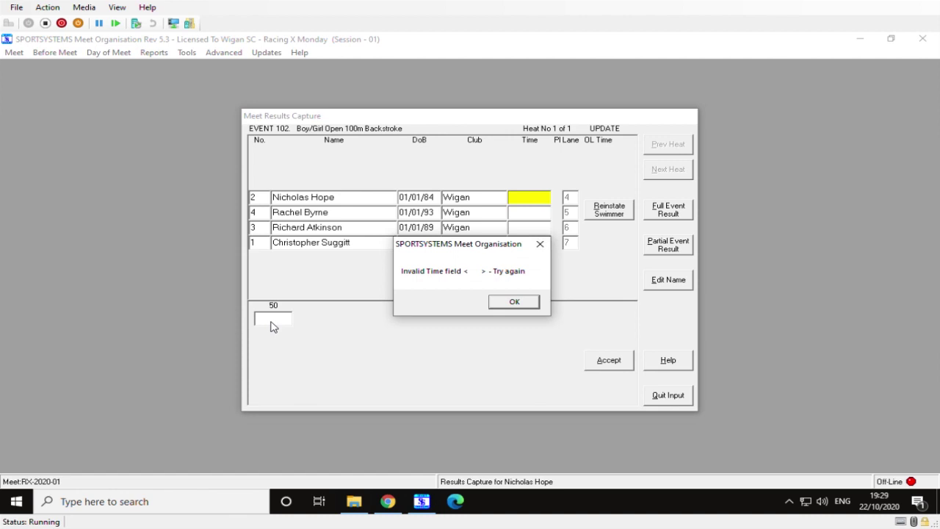
click(512, 302)
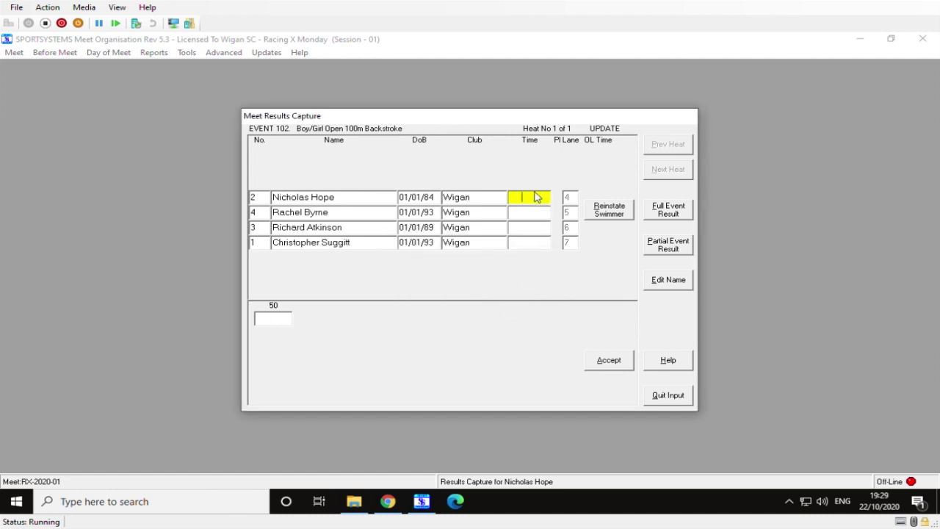
text(1.02)
click(281, 324)
text(32)
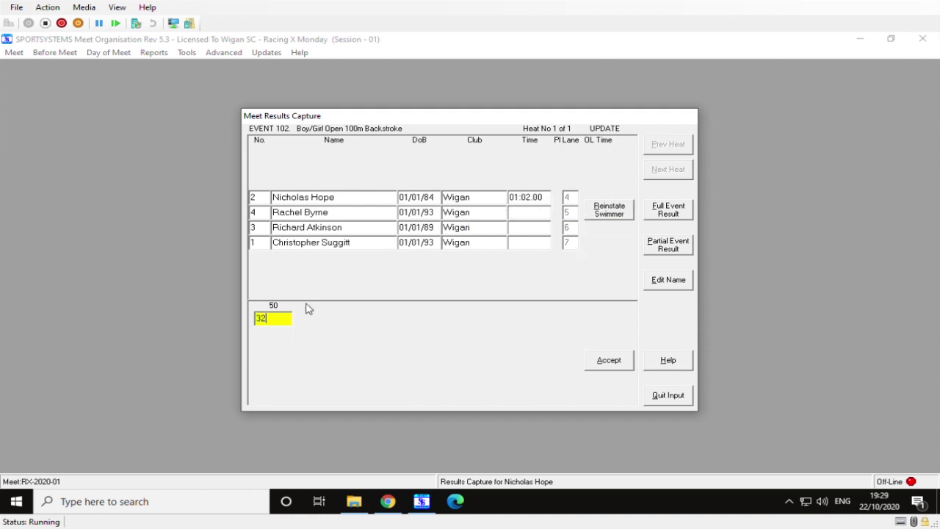
click(614, 363)
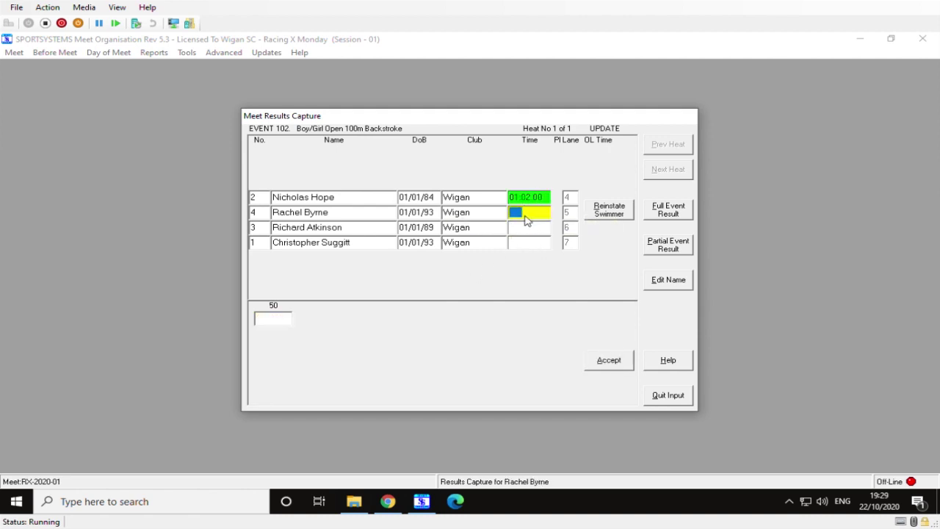
- Enter and accept a finish time of 1:02.00 for the lane 5 swimmer in Event 102, leaving the 50 m split blank
text(61)
text(2)
click(609, 361)
click(609, 361)
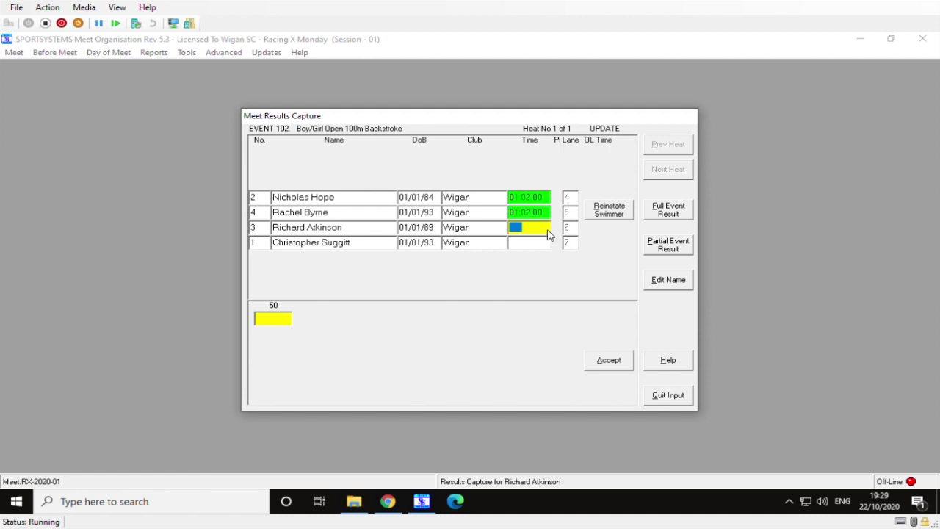
- Enter finish times of 1:05 for the lane 6 swimmer and 53 seconds for the lane 7 swimmer in Event 102
text(65)
key(Return)
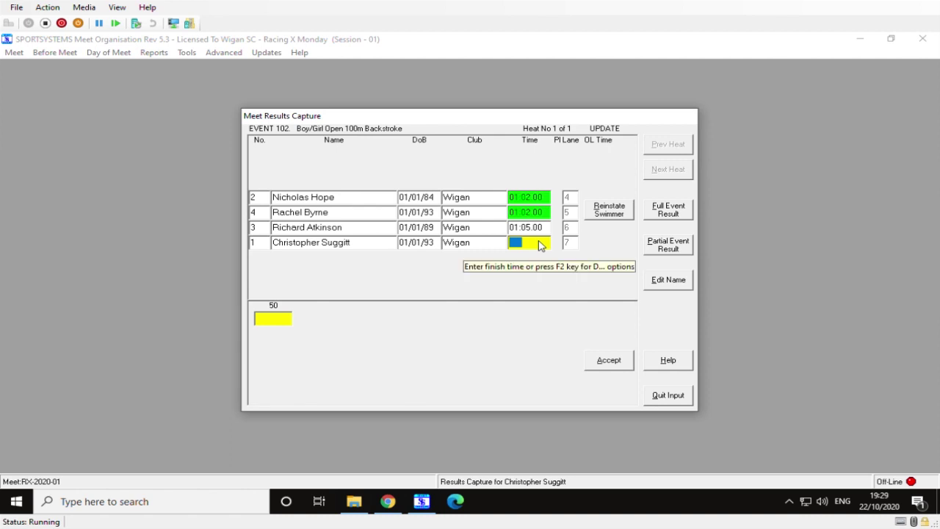
text(53)
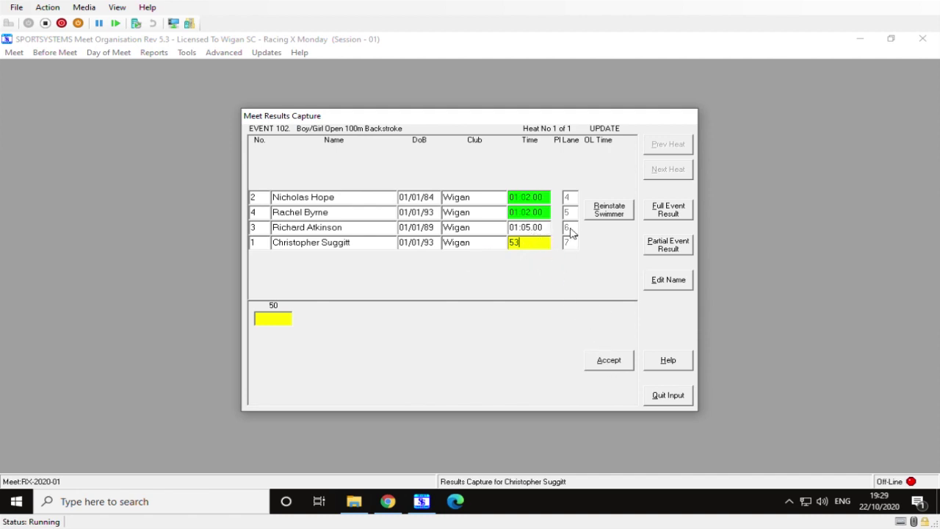
click(650, 235)
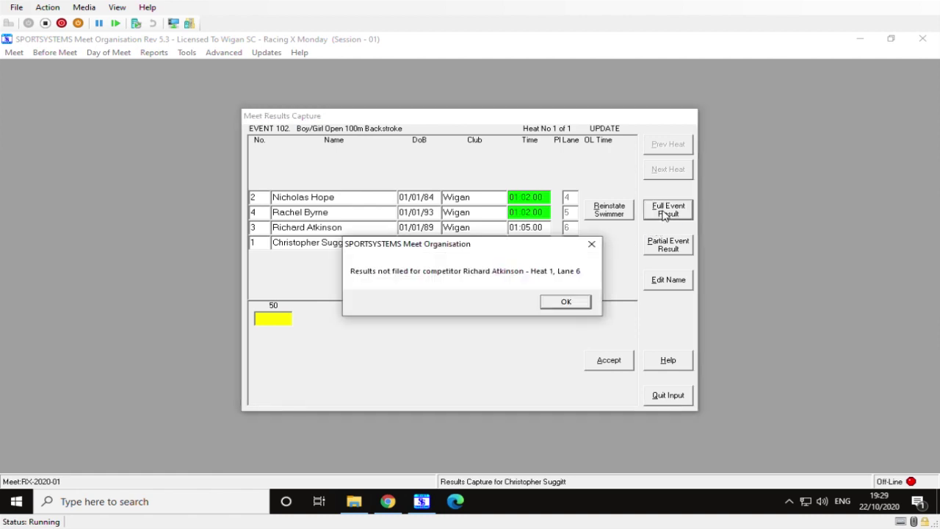
click(563, 299)
- Accept the lane 6 and lane 7 times and generate the full result for Event 102 without processing a further event
click(543, 230)
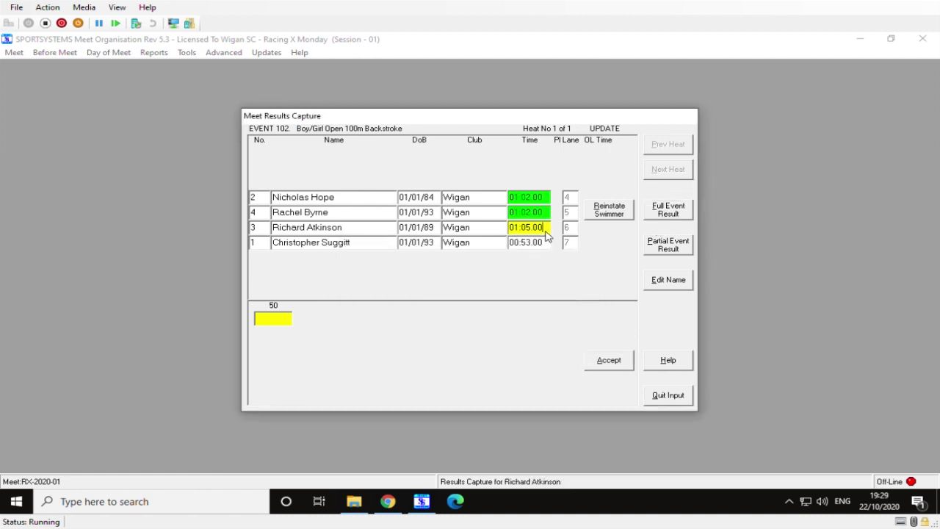
click(607, 360)
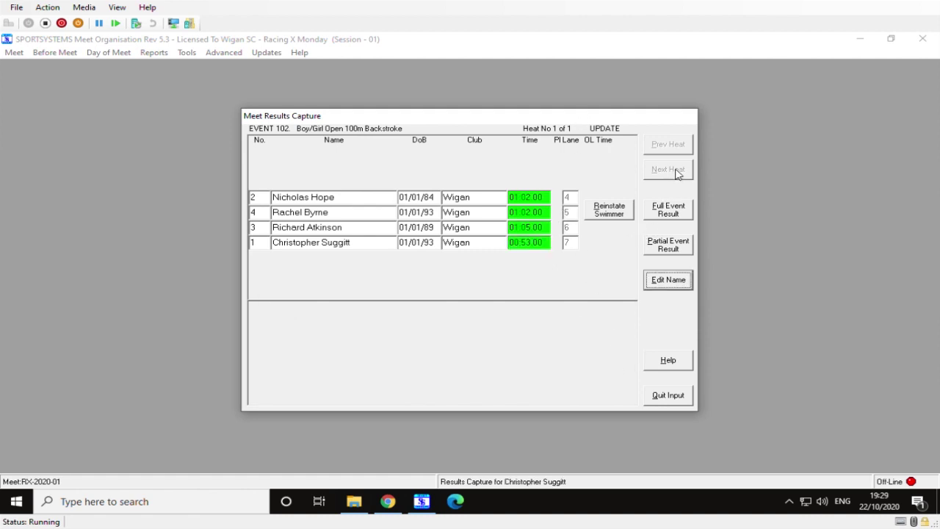
click(682, 216)
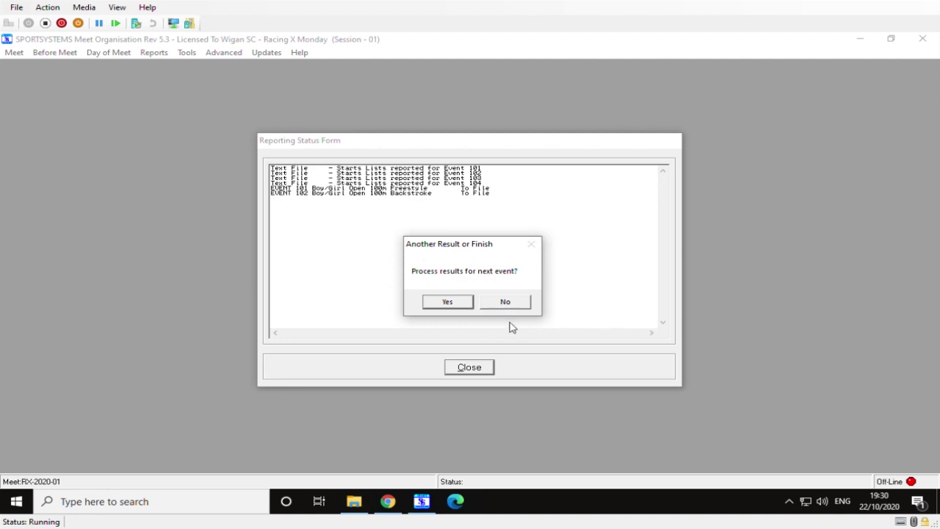
click(515, 303)
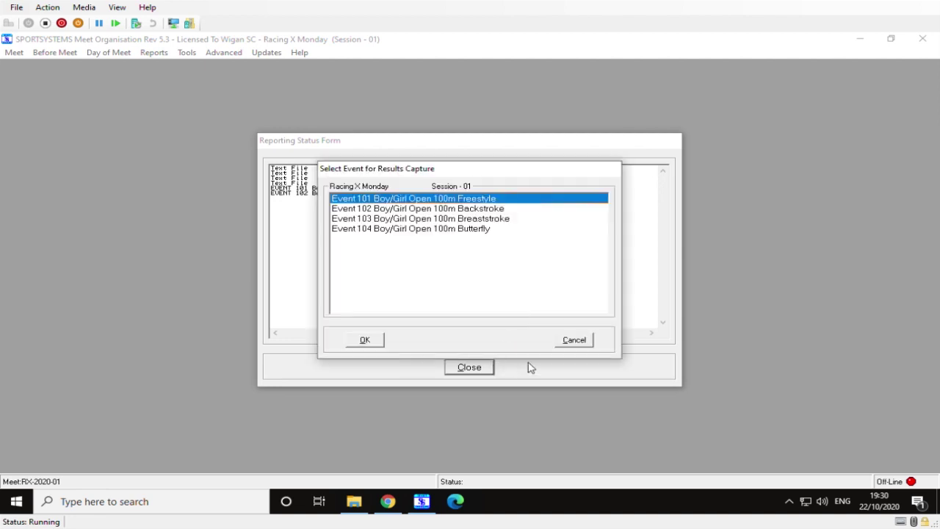
click(559, 340)
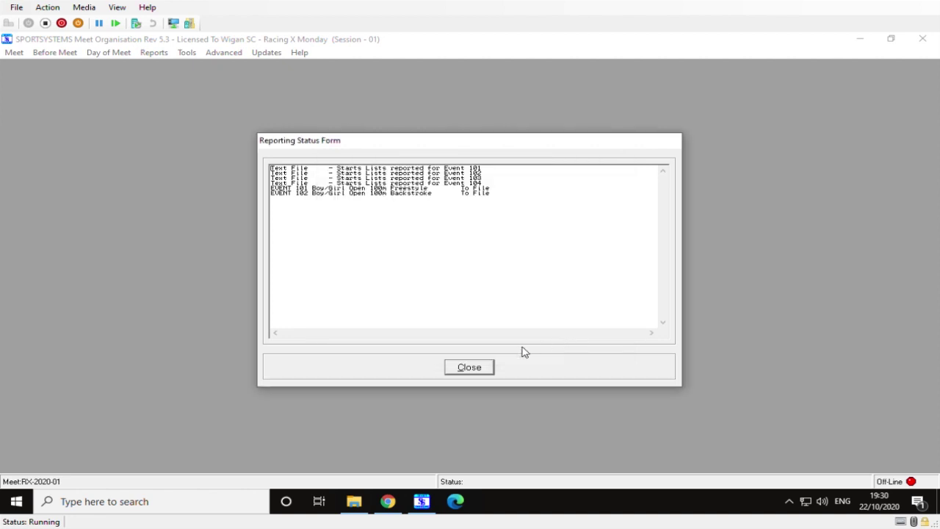
click(474, 368)
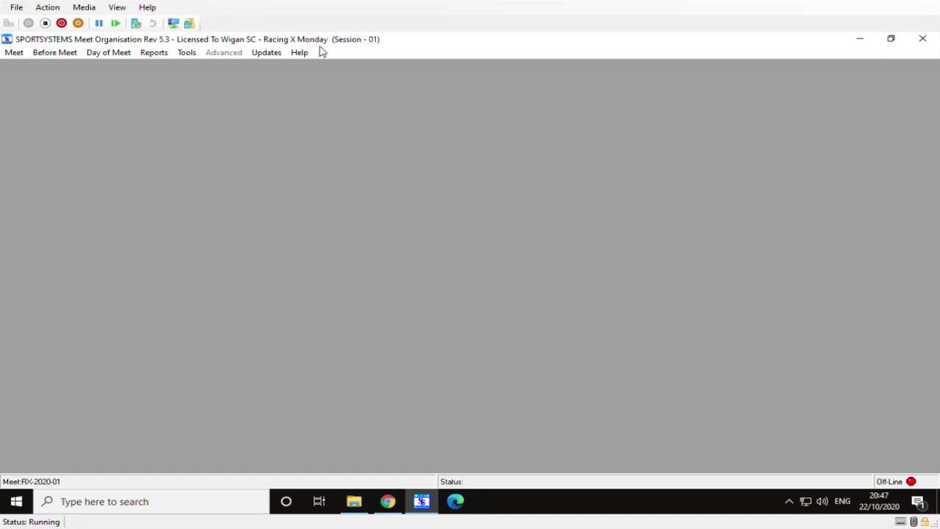
- Export the Session 01 results for British Rankings by the club Wigan, with the city/town set to wigan
click(20, 56)
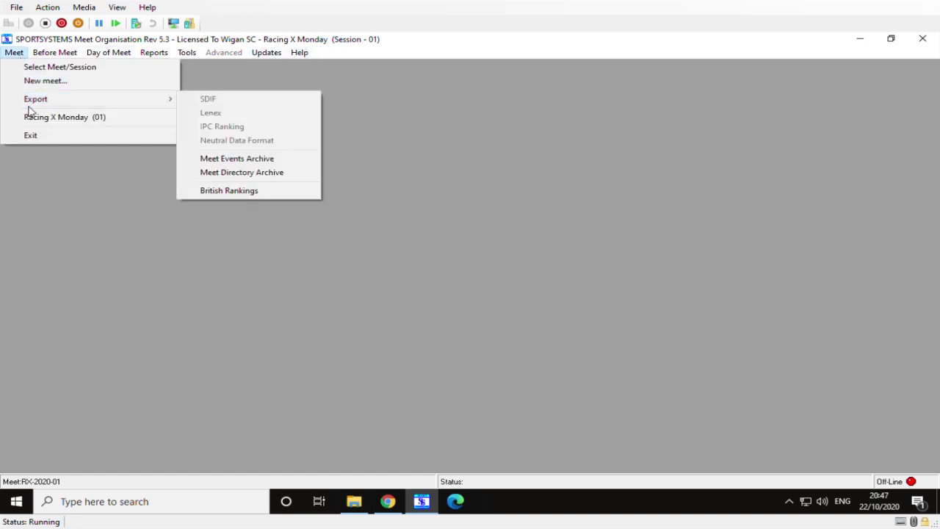
mouse_move(106, 103)
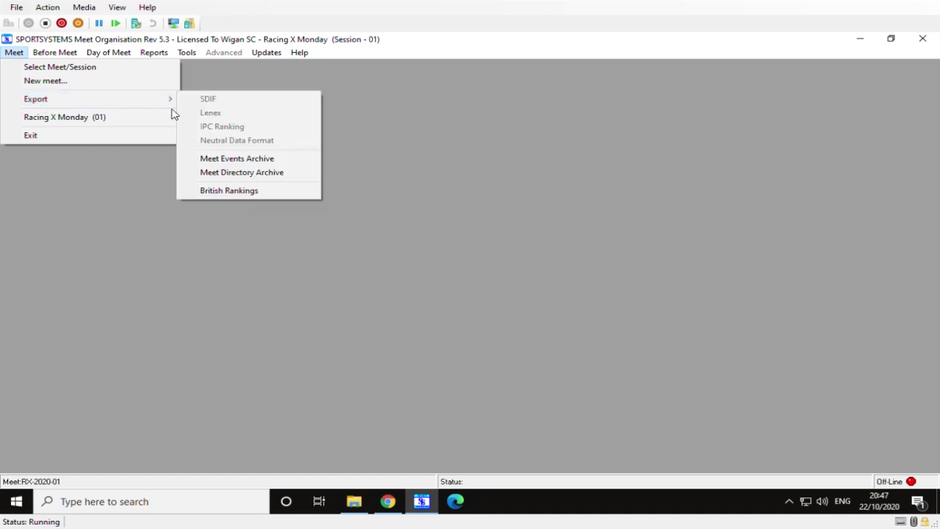
click(232, 193)
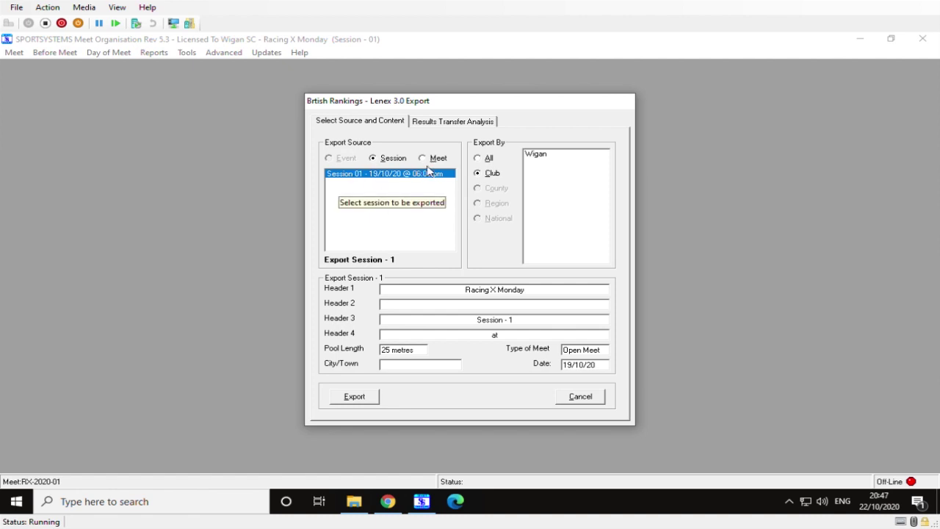
click(536, 159)
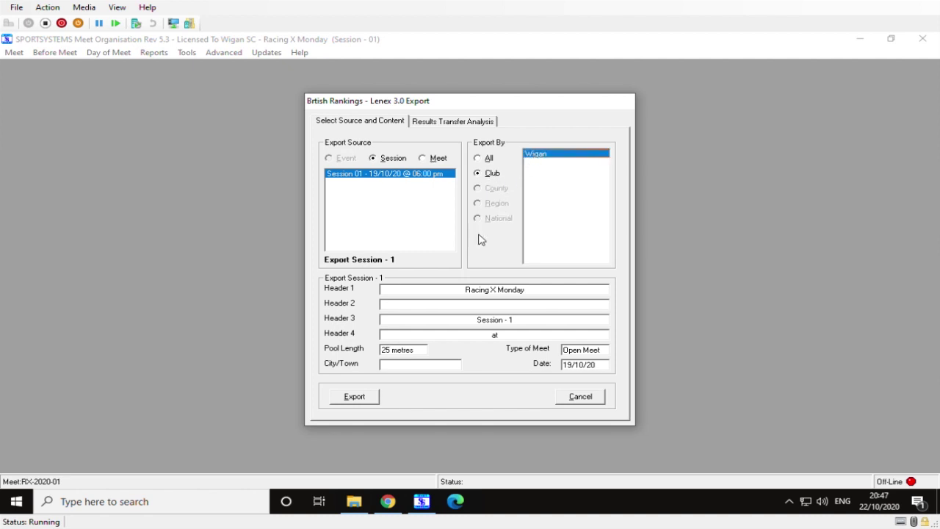
click(411, 366)
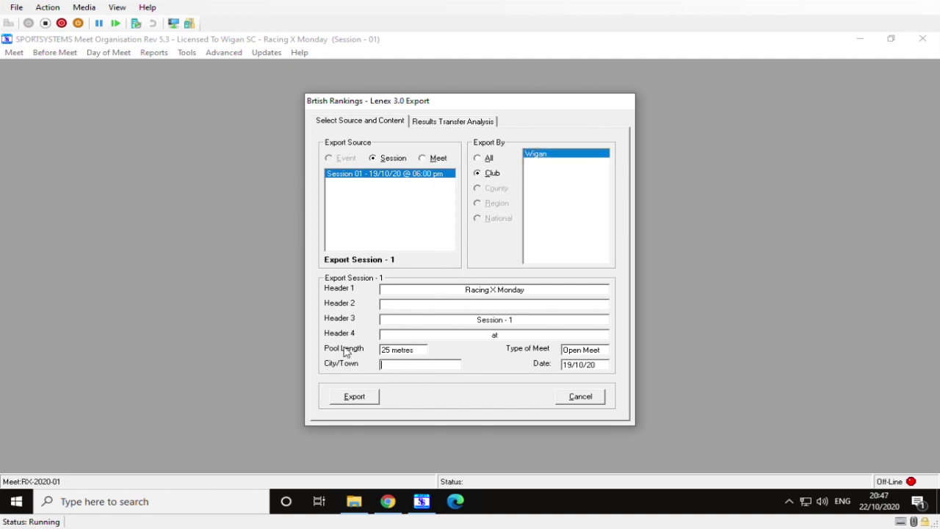
text(wigan)
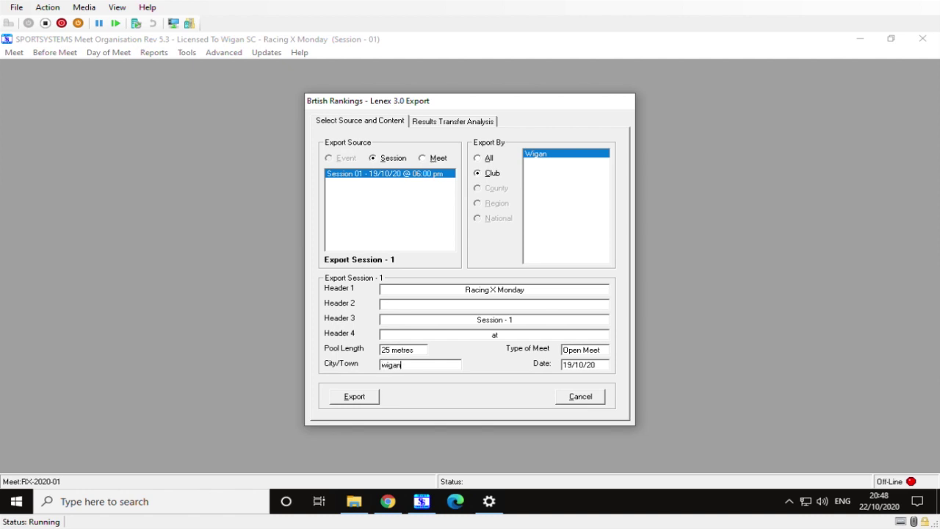
click(355, 397)
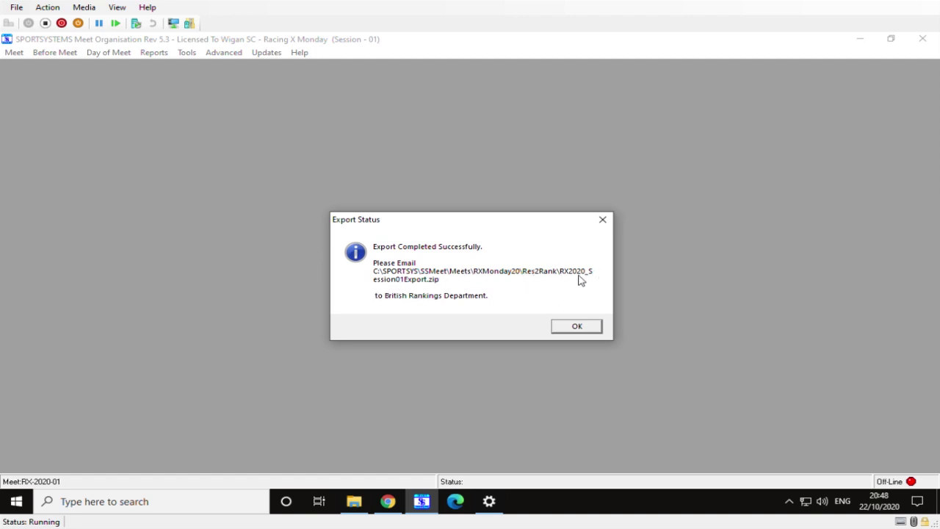
- Locate RX2020_Session01Export.zip in the meet's Res2Rank folder in File Explorer, and close the British Rankings export
click(391, 495)
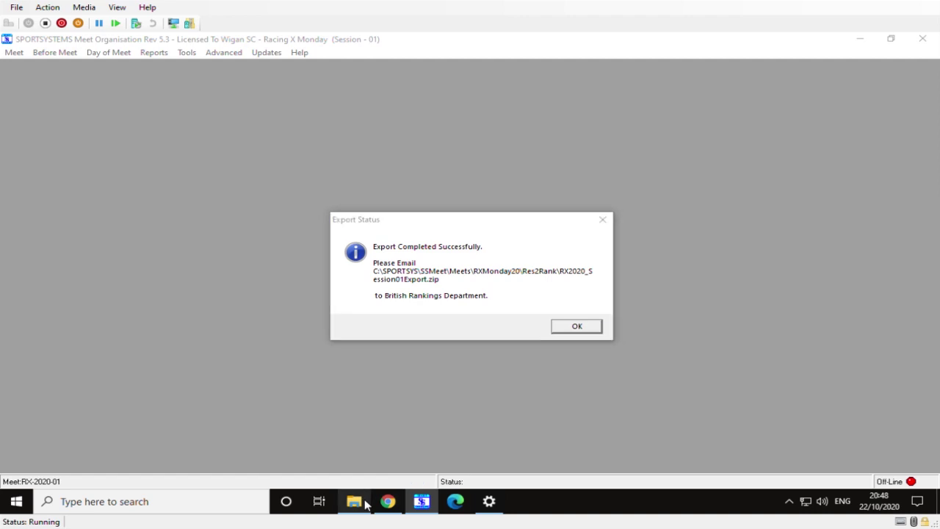
click(354, 501)
click(507, 99)
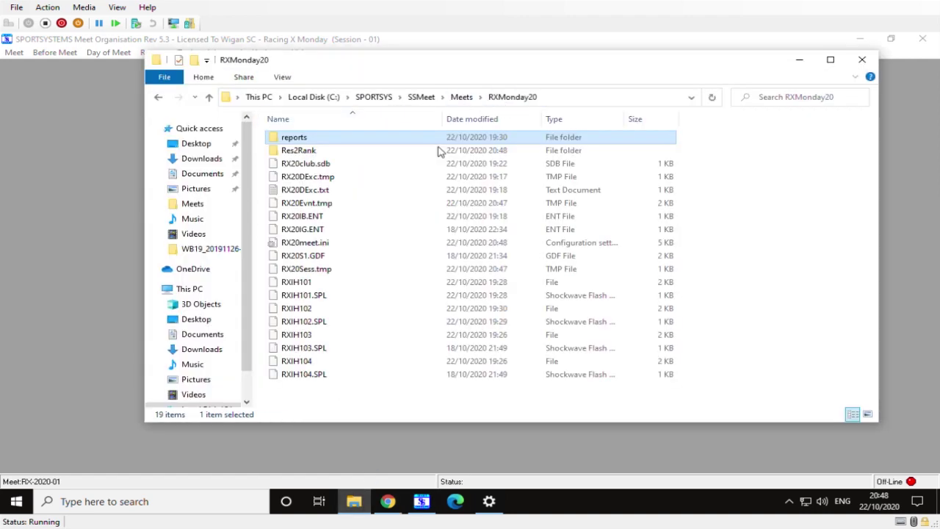
double_click(297, 152)
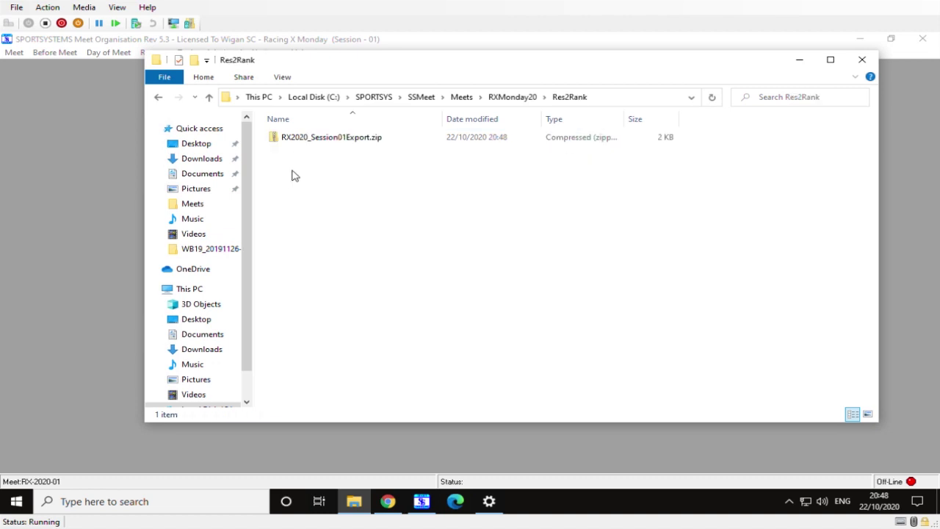
click(296, 142)
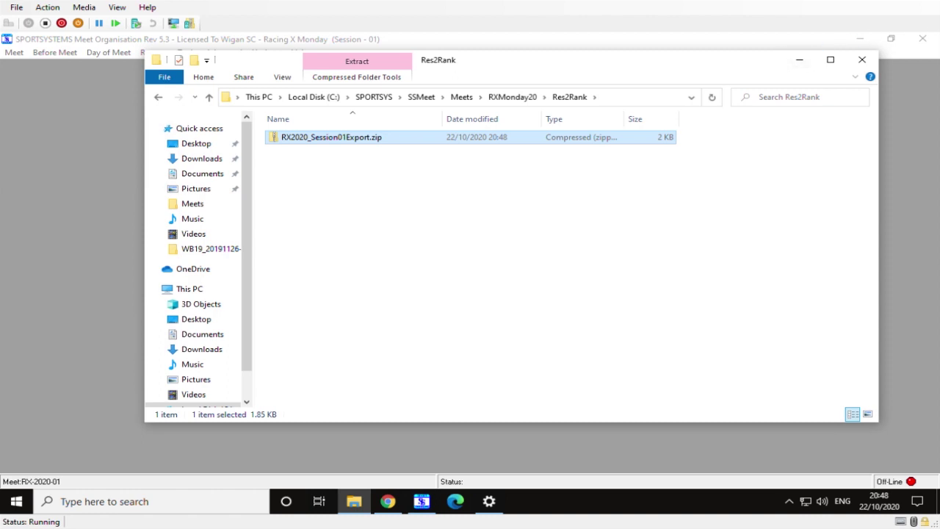
click(799, 59)
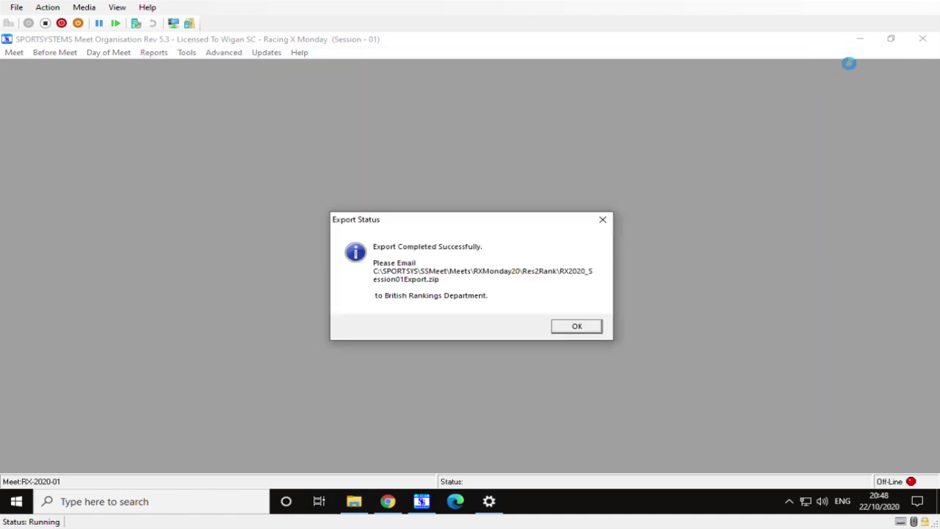
click(596, 331)
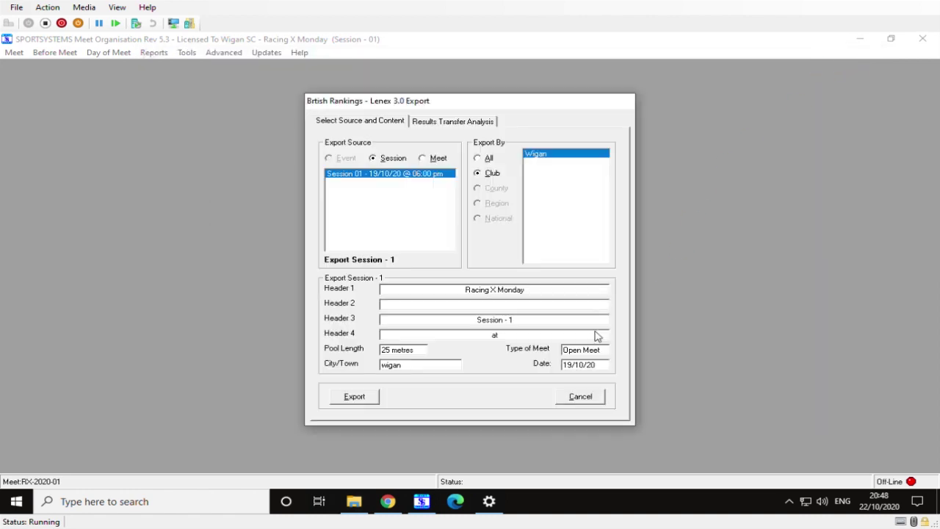
click(580, 398)
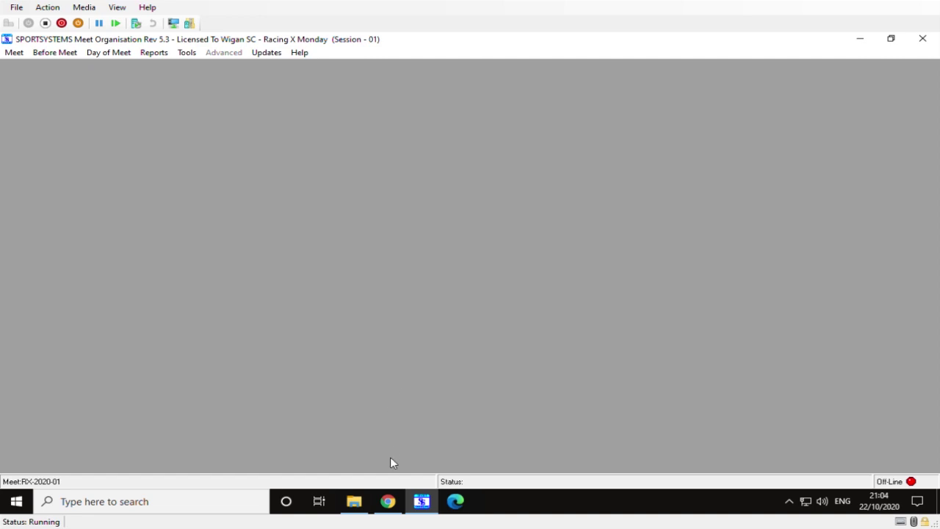
- Switch to the Level X Racing Results Submission form in Chrome and enter club name Wigan and venue Wigan Life Centre
click(387, 503)
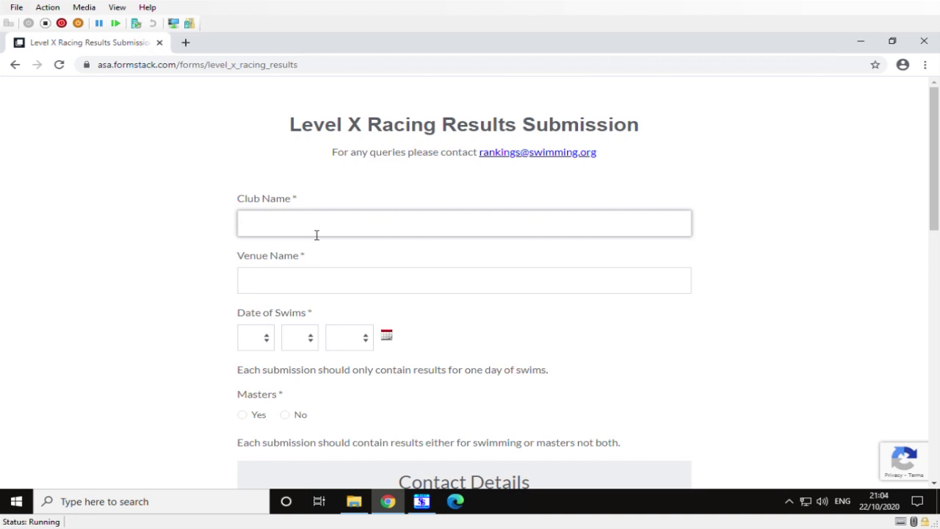
text(Wigan)
key(Tab)
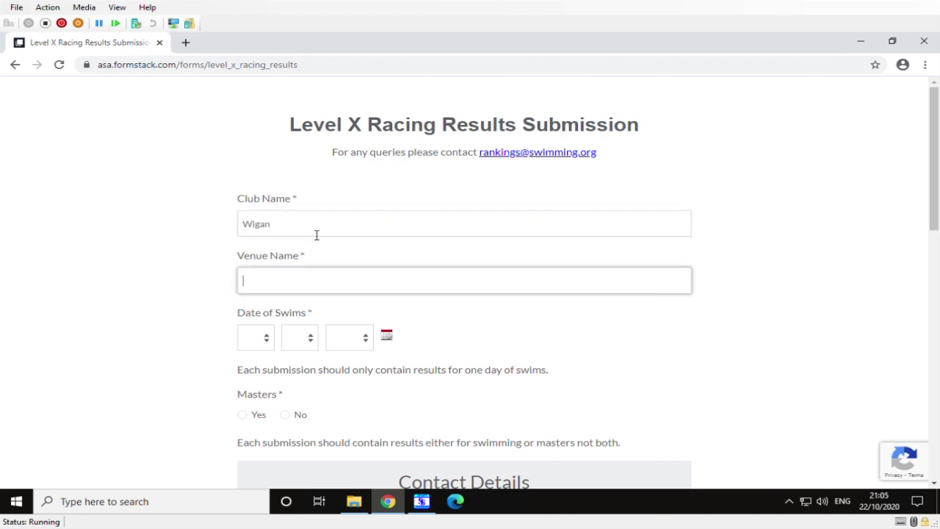
text(Wigan Life Centre)
- Set the date of swims to 19/10/2020 and answer No for Masters
click(269, 335)
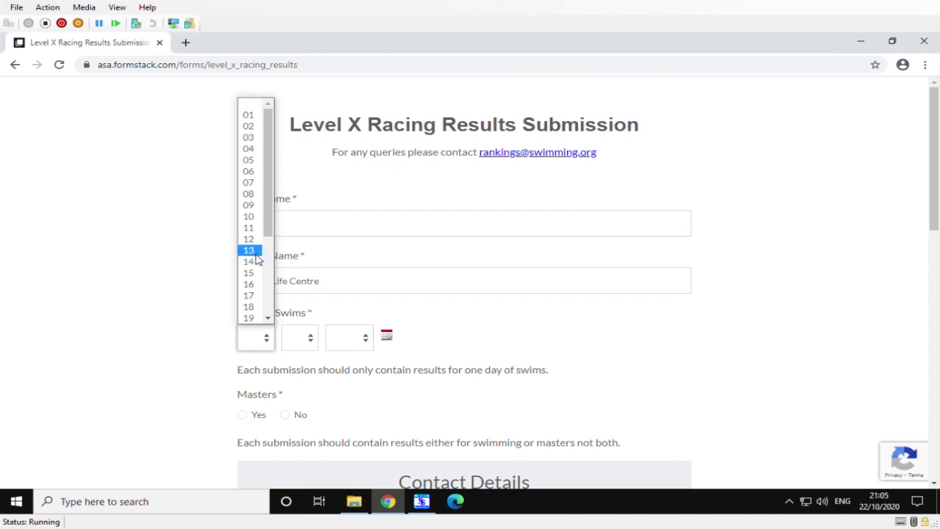
click(251, 318)
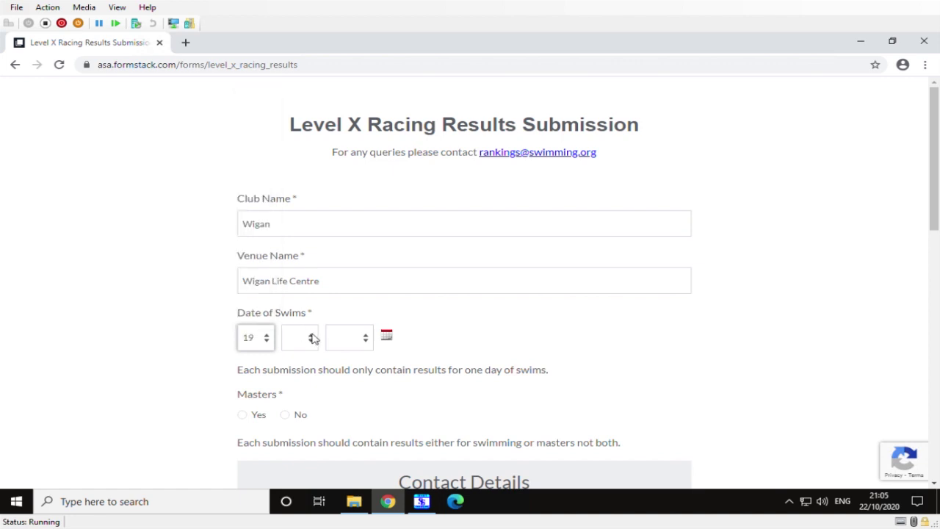
click(313, 338)
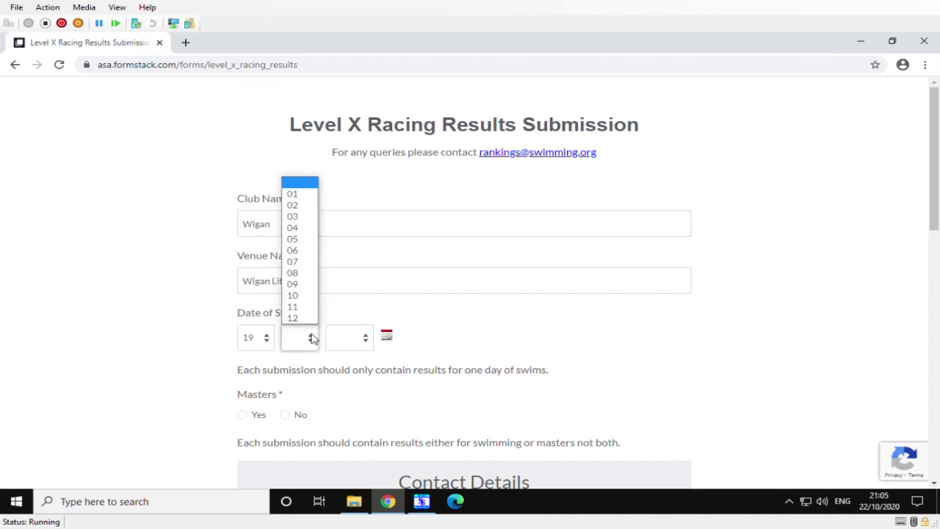
click(298, 295)
click(363, 336)
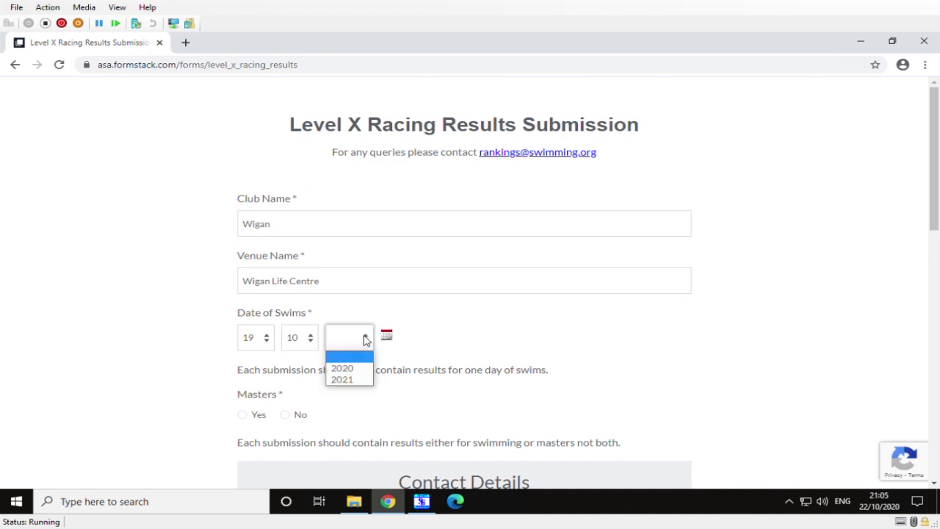
click(350, 371)
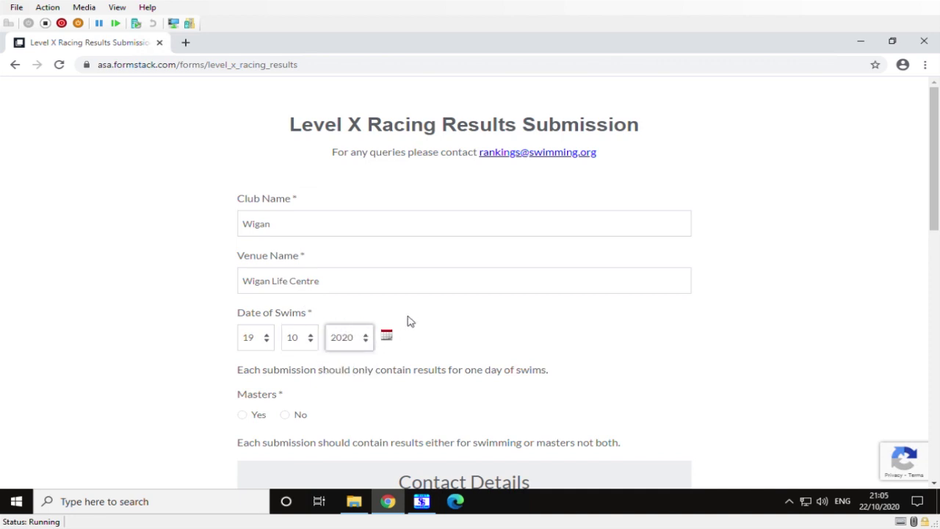
scroll(394, 376, down, 1)
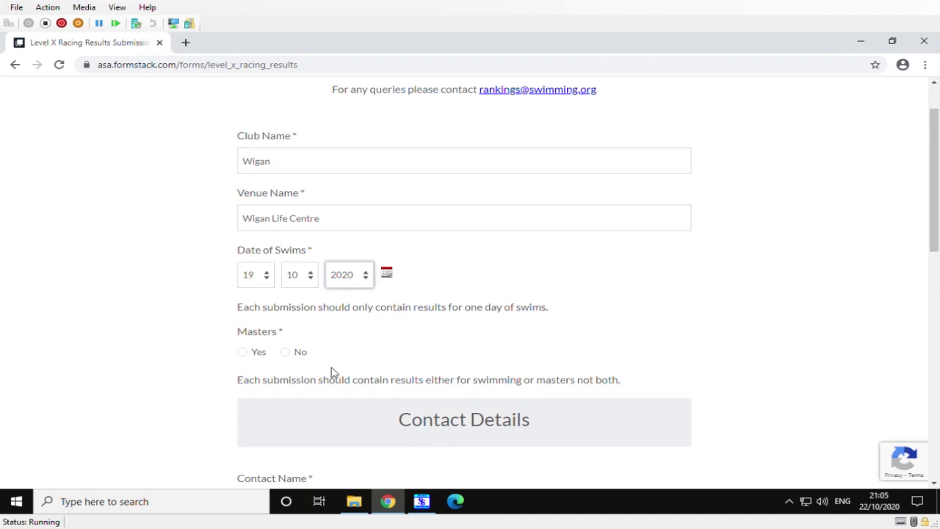
click(287, 354)
- Attach RX2020_Session01Export.zip from the RXMonday20 meet's Res2Rank folder as the result file
scroll(327, 357, down, 2)
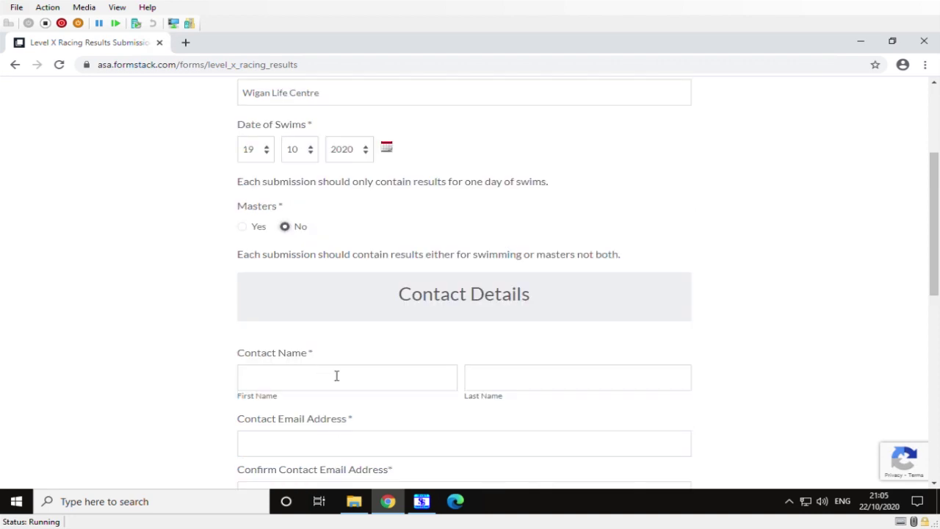
scroll(412, 315, down, 2)
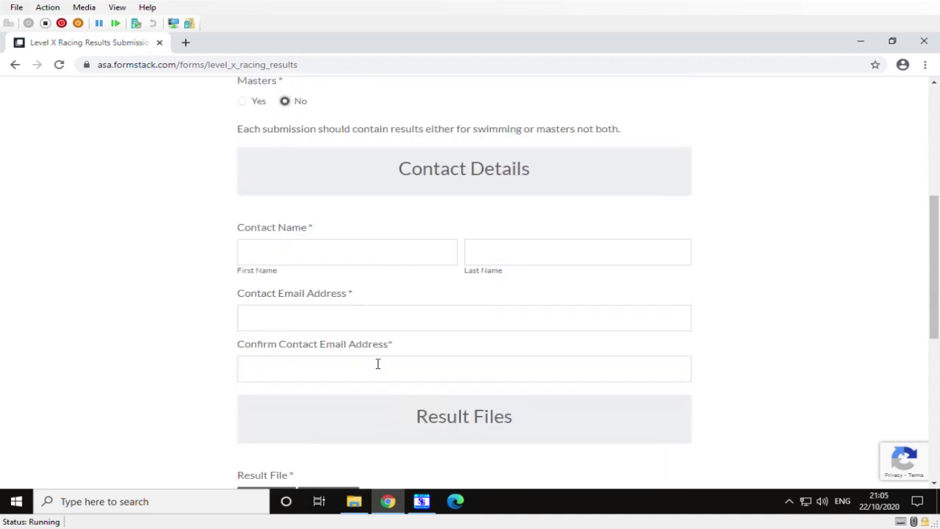
scroll(367, 388, down, 3)
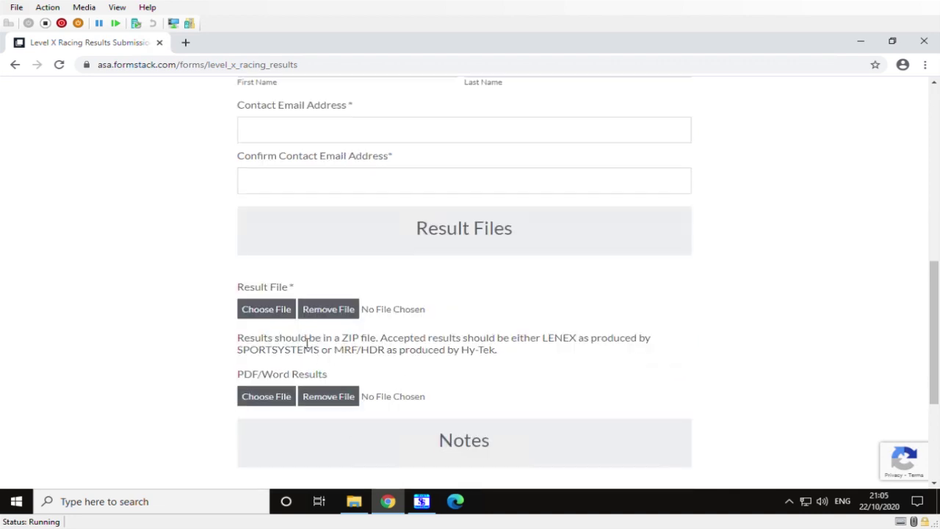
click(278, 316)
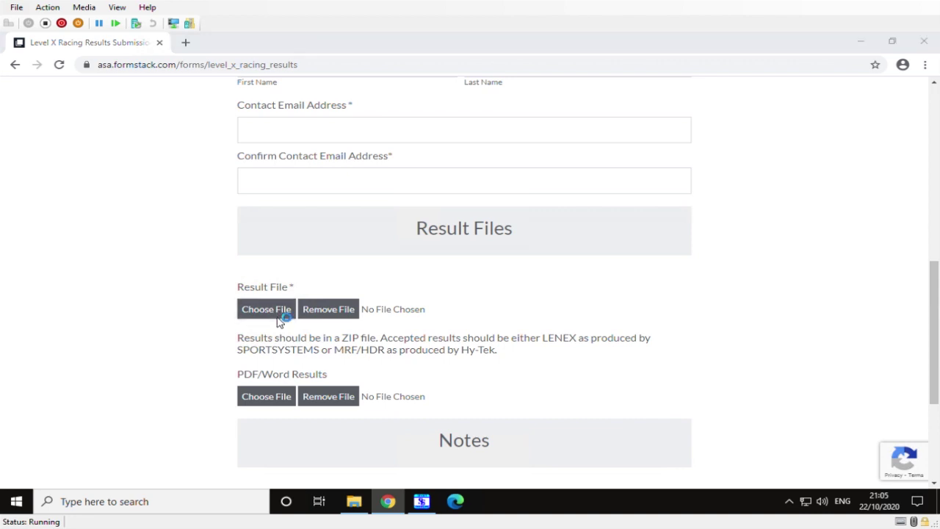
click(167, 66)
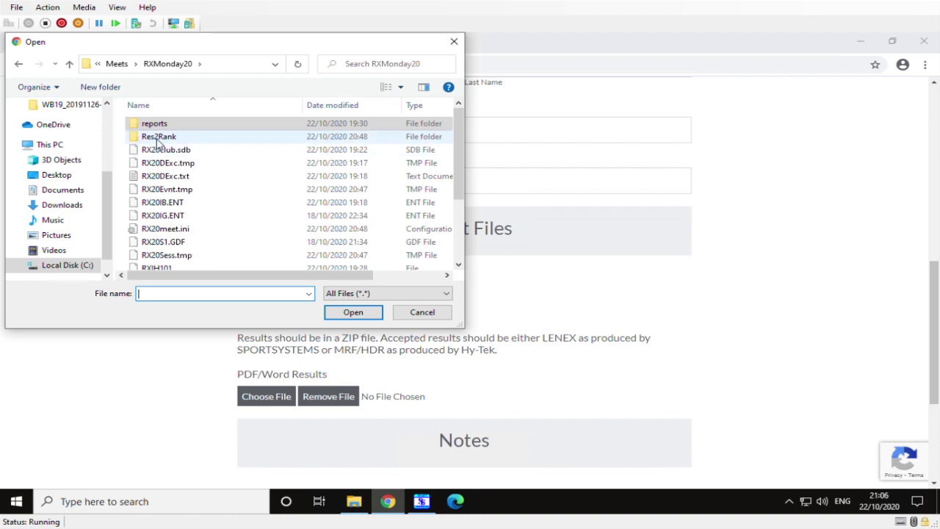
double_click(159, 137)
click(170, 124)
click(349, 311)
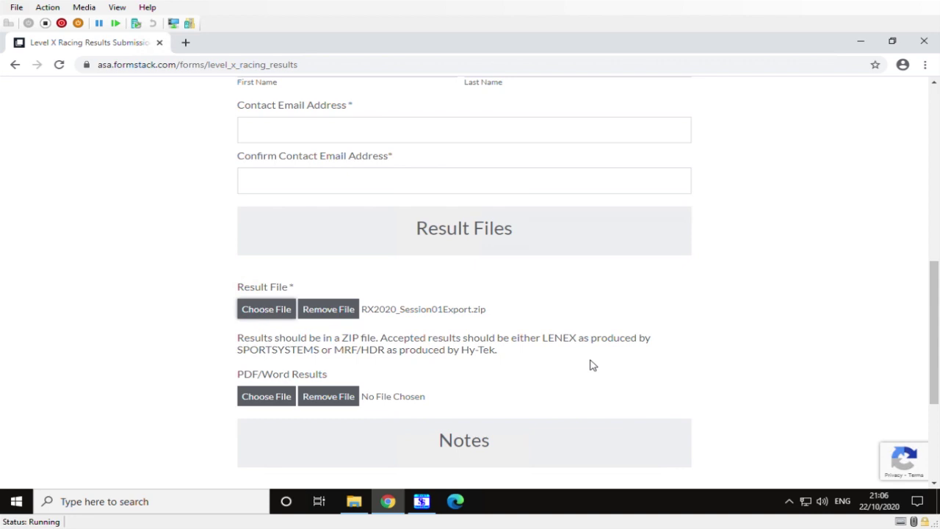
- Review the rest of the submission form through the Notes section and return to SPORTSYSTEMS without submitting
scroll(593, 365, down, 1)
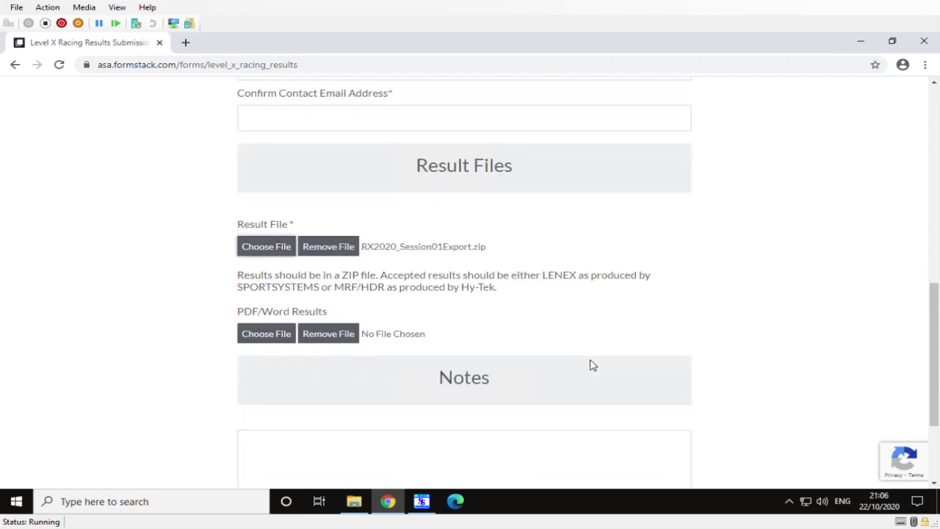
scroll(593, 365, down, 2)
scroll(570, 373, down, 1)
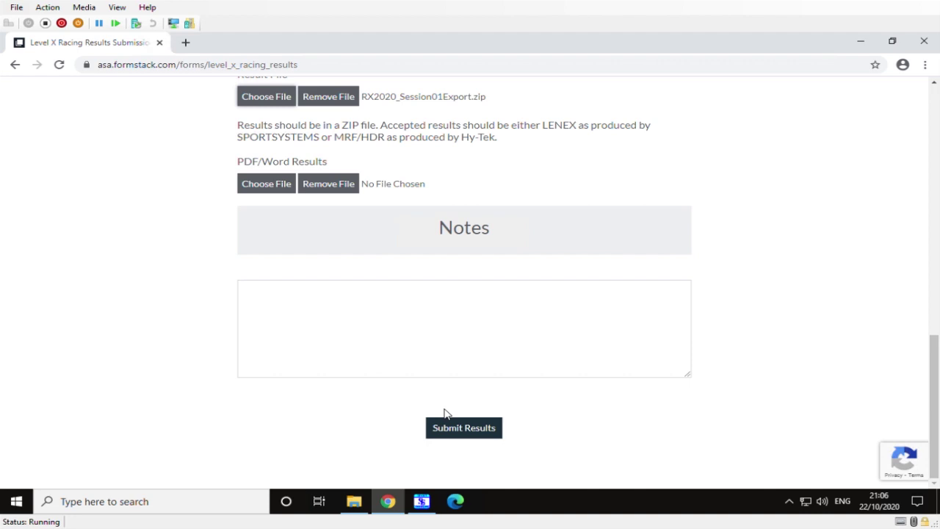
click(862, 47)
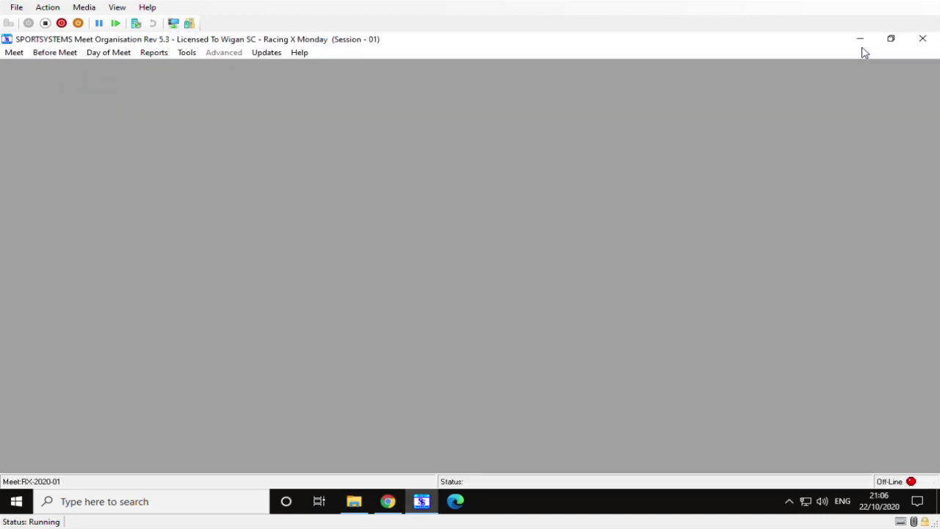